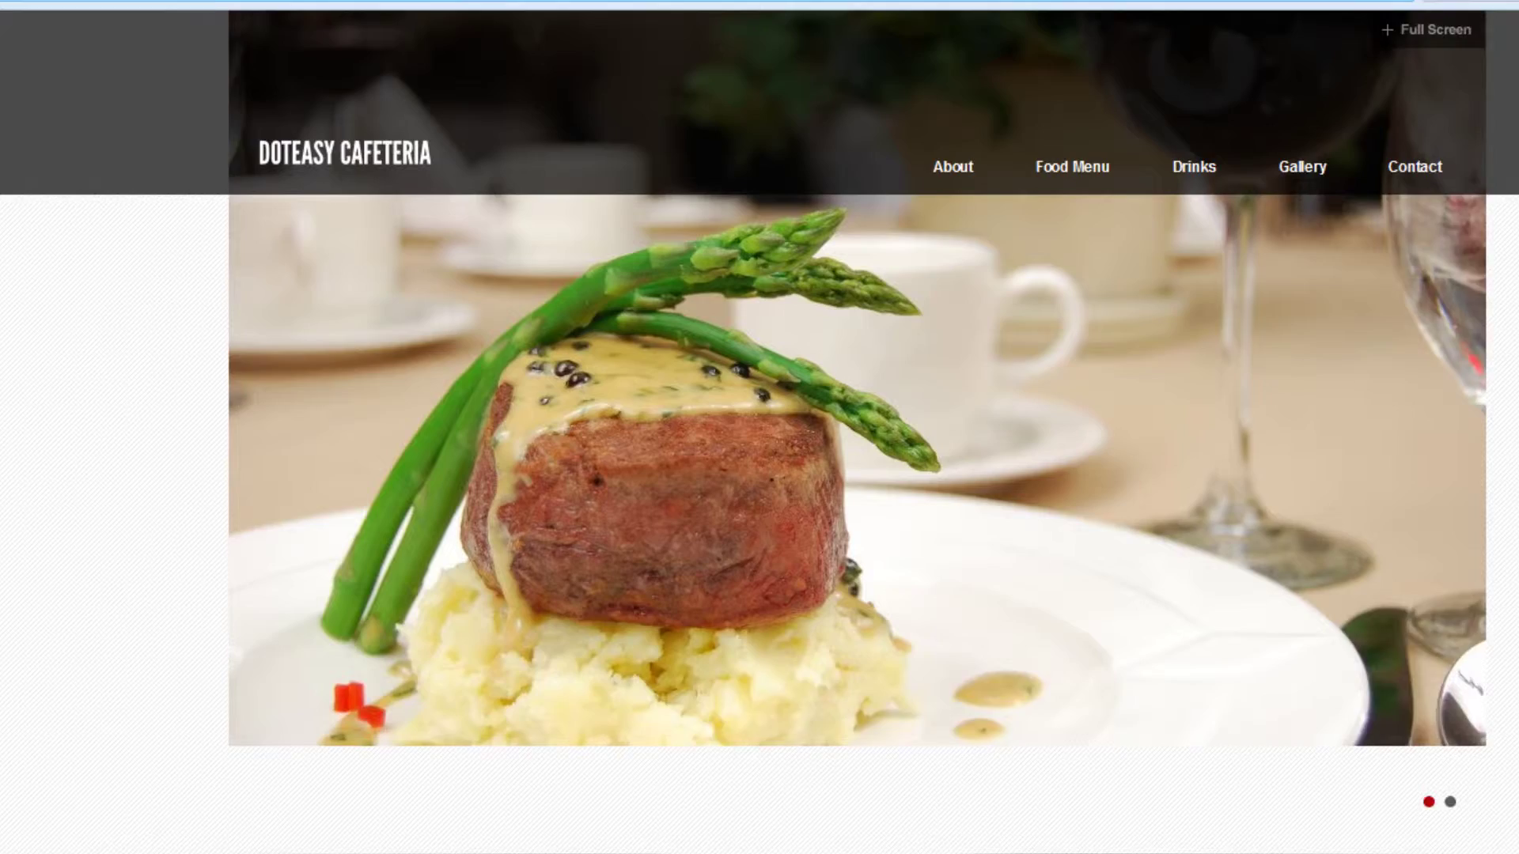
Load the site's WordPress login page at doteasydemo.com/cafe/wp-login.php.
{"action": "type", "text": "wp-login.php"}
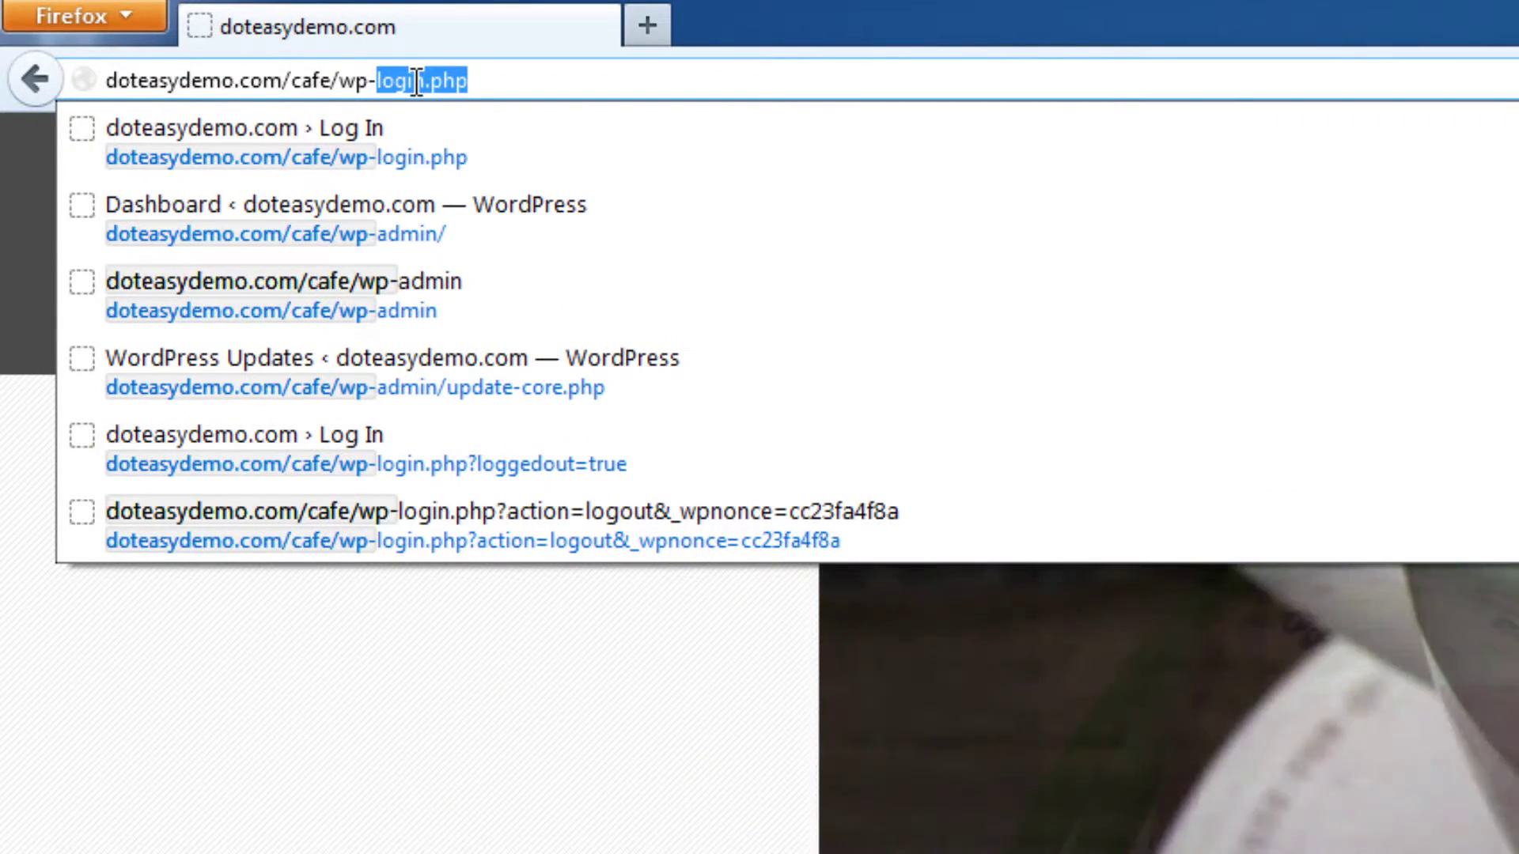
{"action": "key", "text": "Return"}
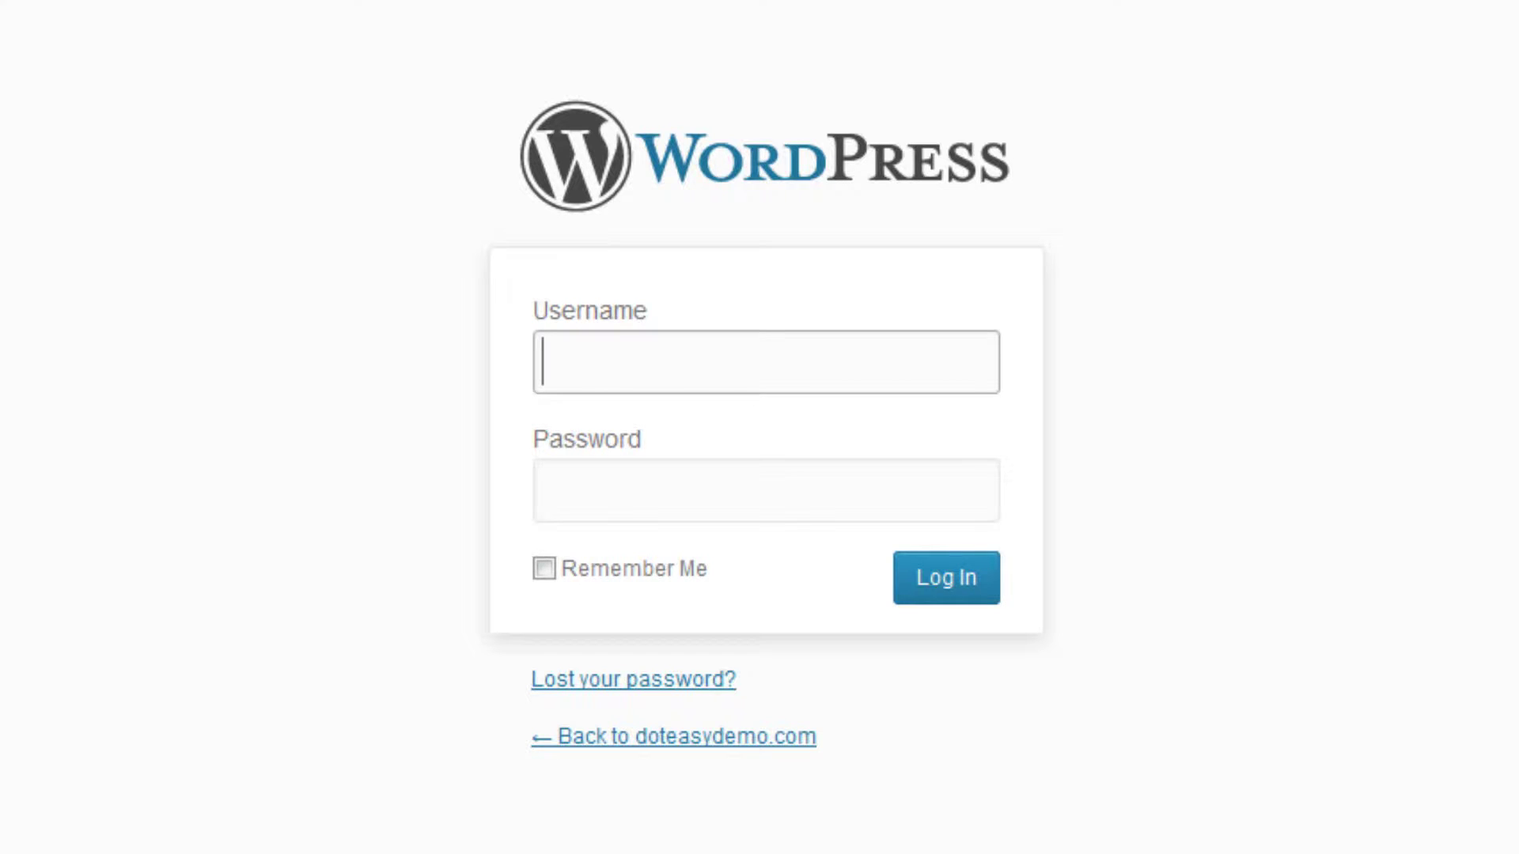
Log in with the saved admin username and password, then go to Users > Add New.
{"action": "type", "text": "do"}
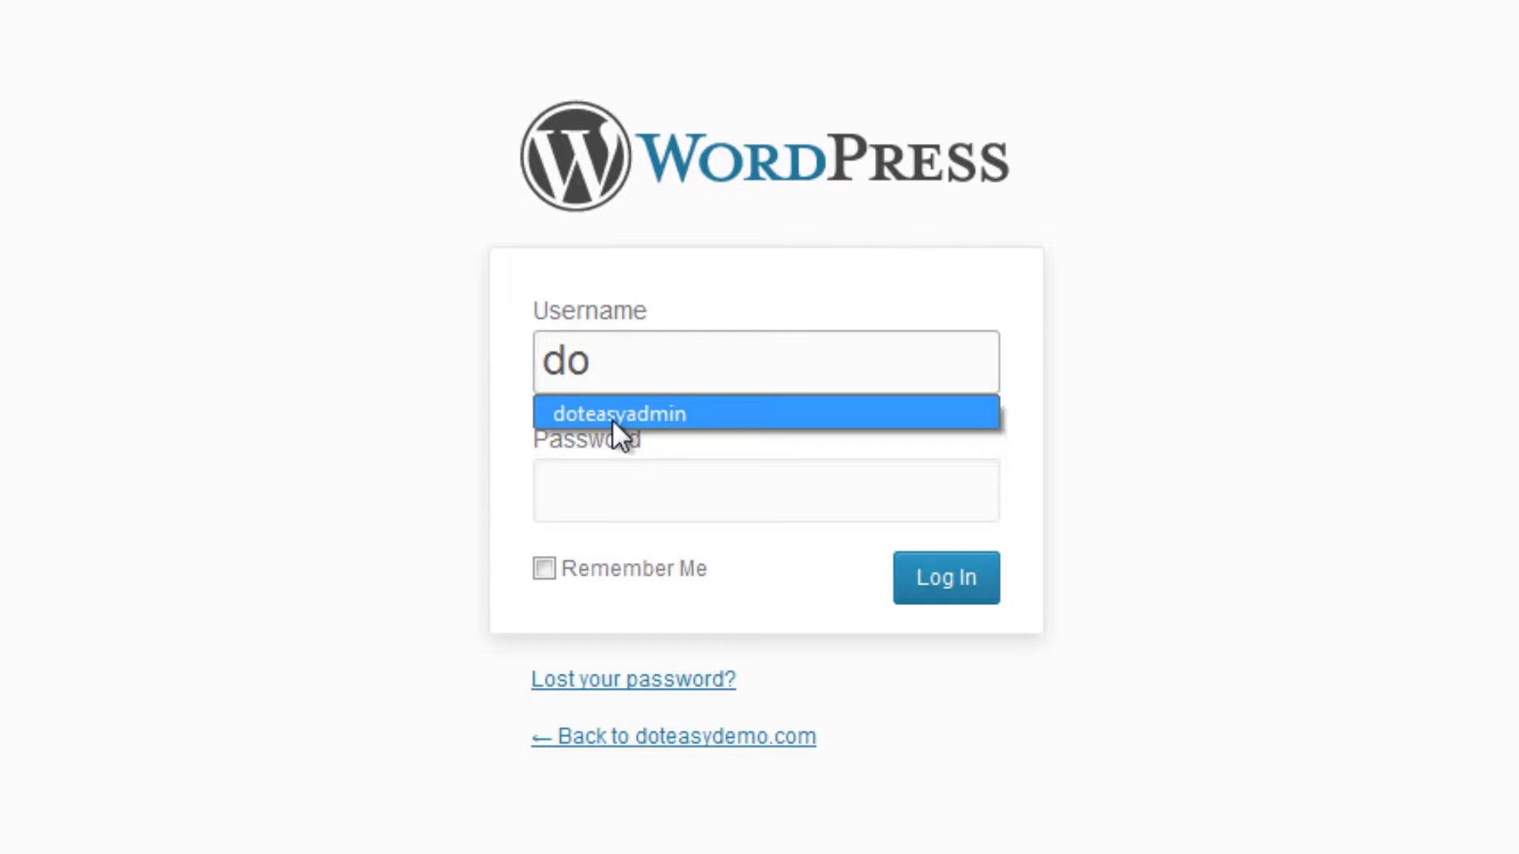
{"action": "left_click", "coordinate": [611, 414]}
{"action": "left_click", "coordinate": [679, 492]}
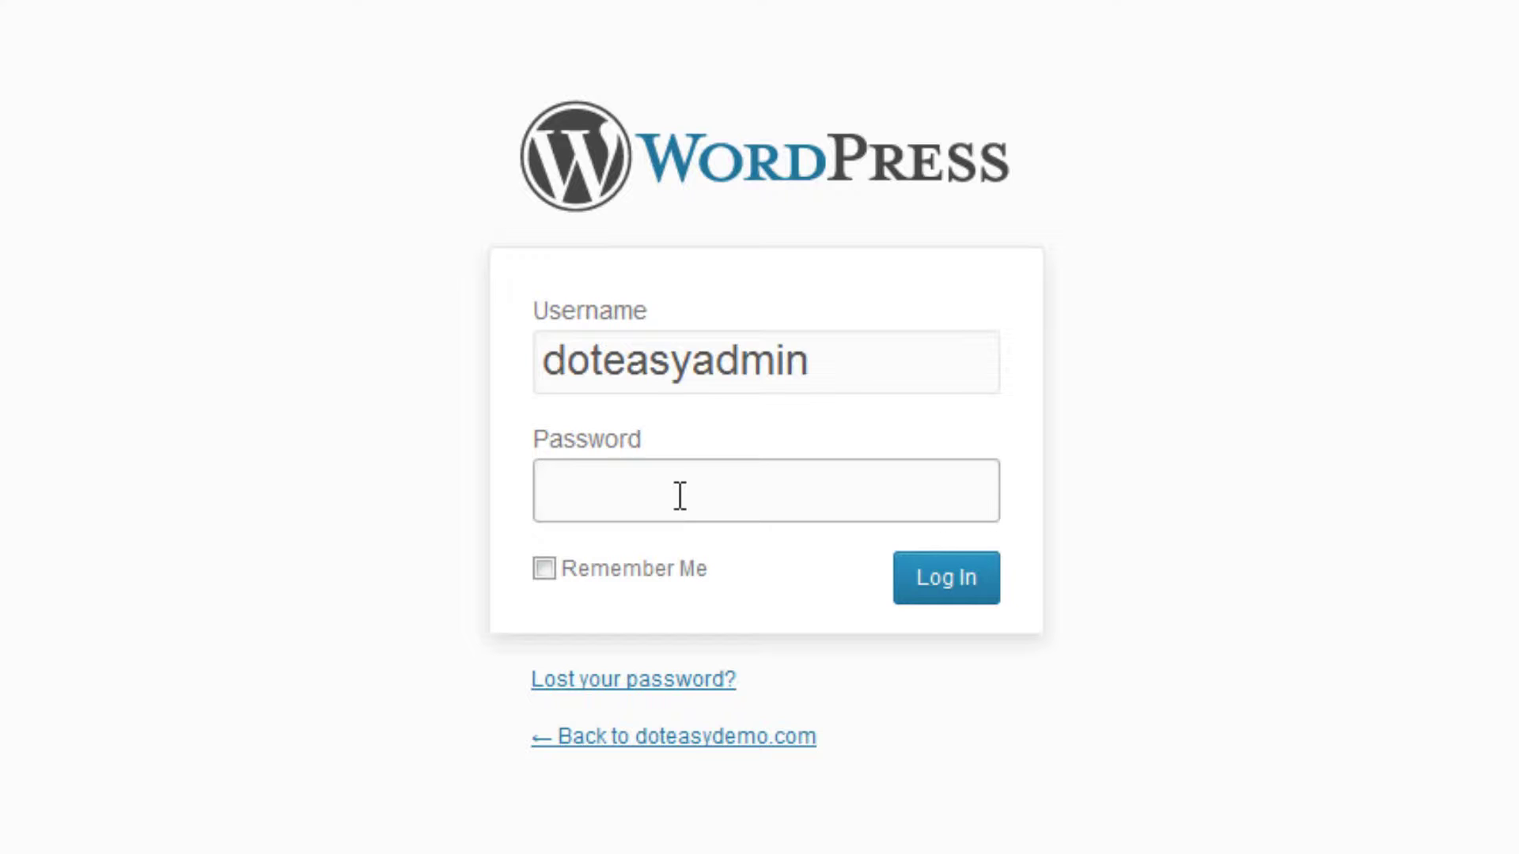
{"action": "type", "text": "***********"}
{"action": "key", "text": "Return"}
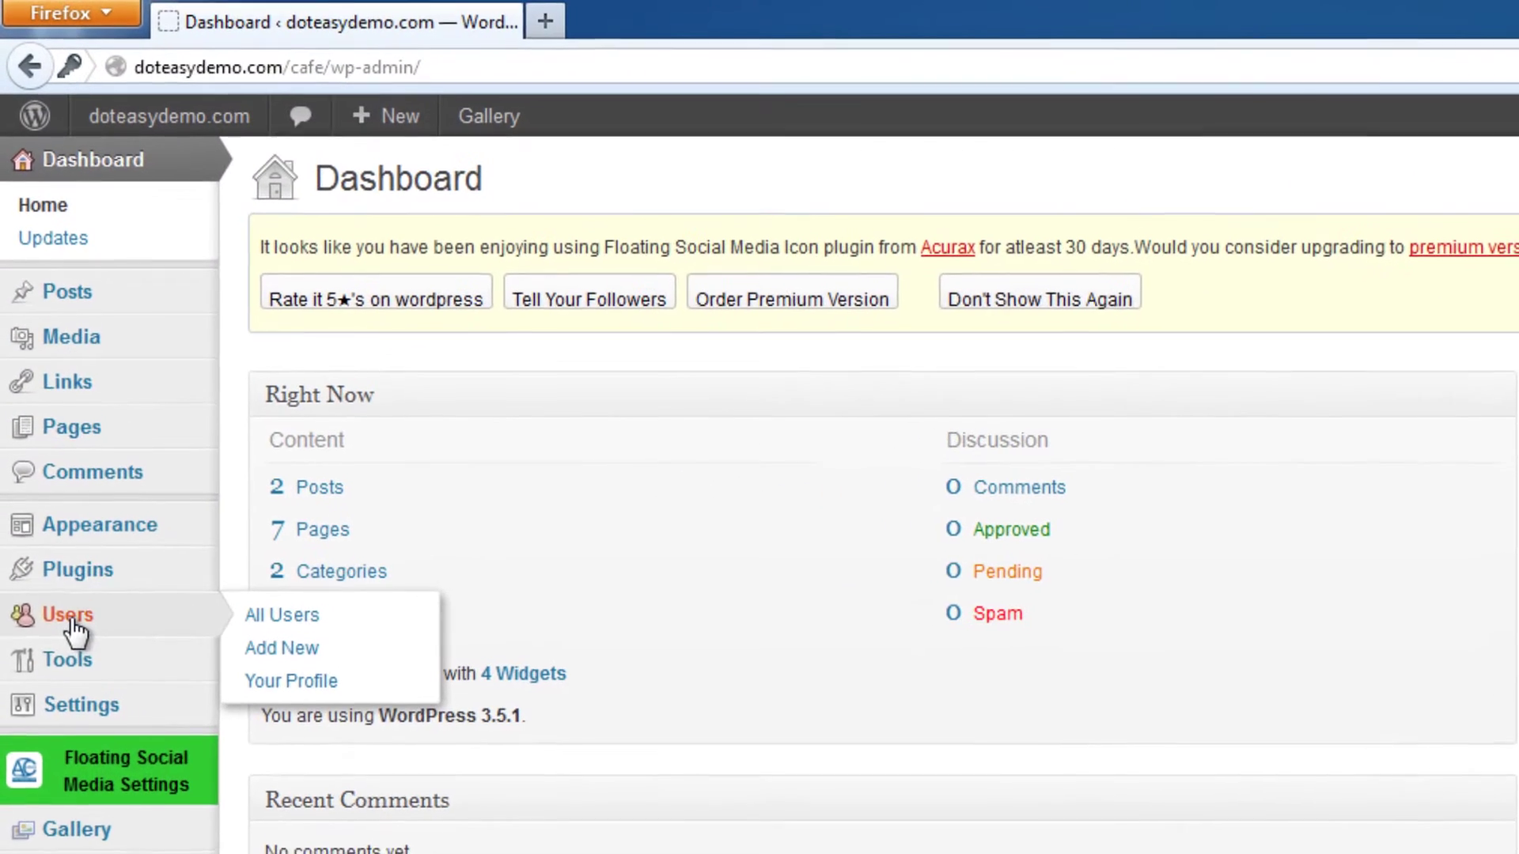
{"action": "left_click", "coordinate": [40, 329]}
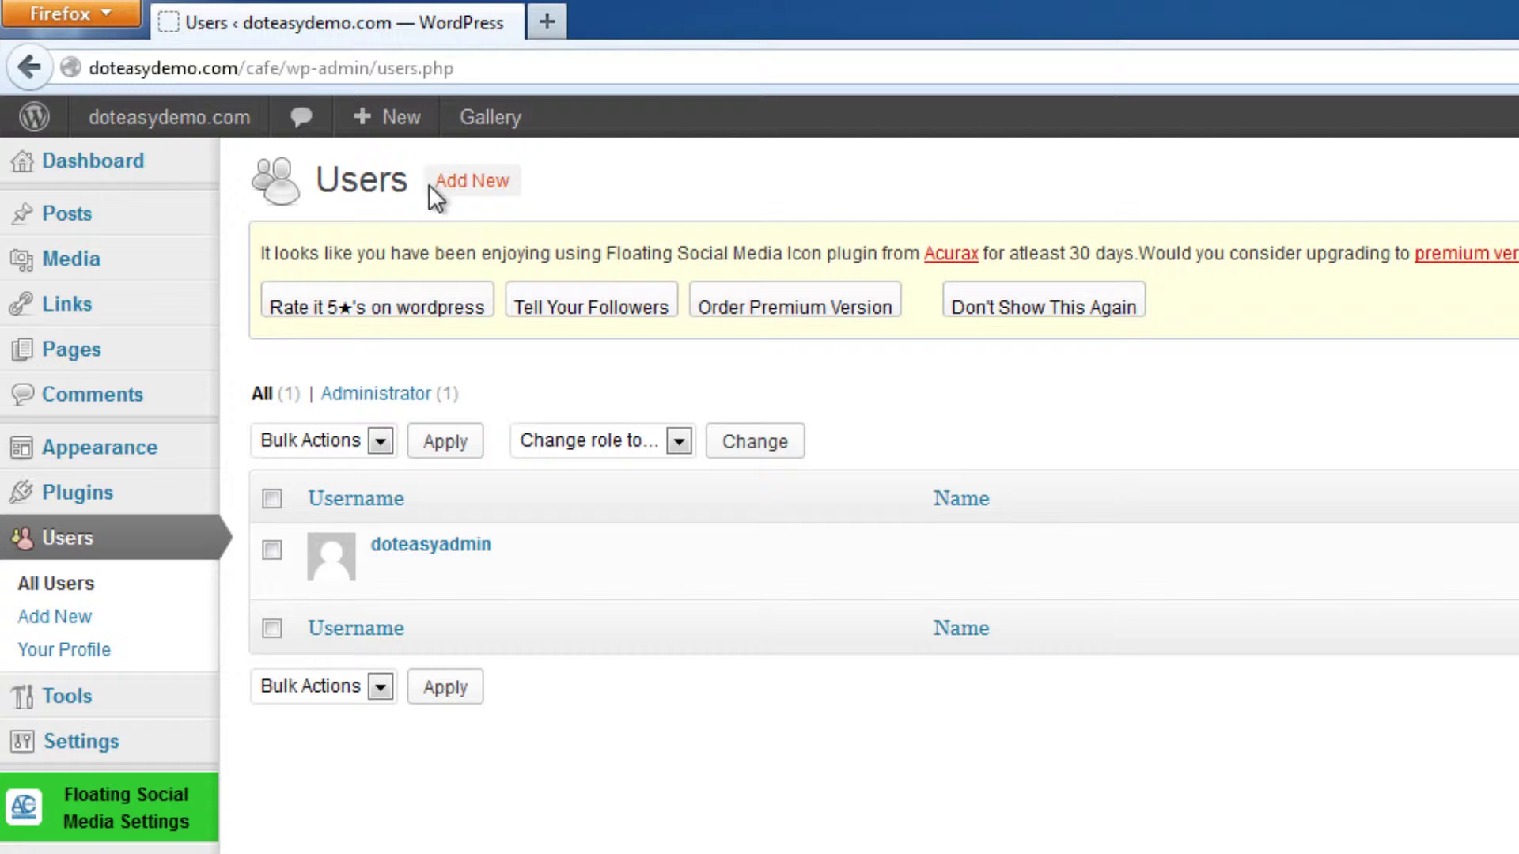
{"action": "left_click", "coordinate": [479, 190]}
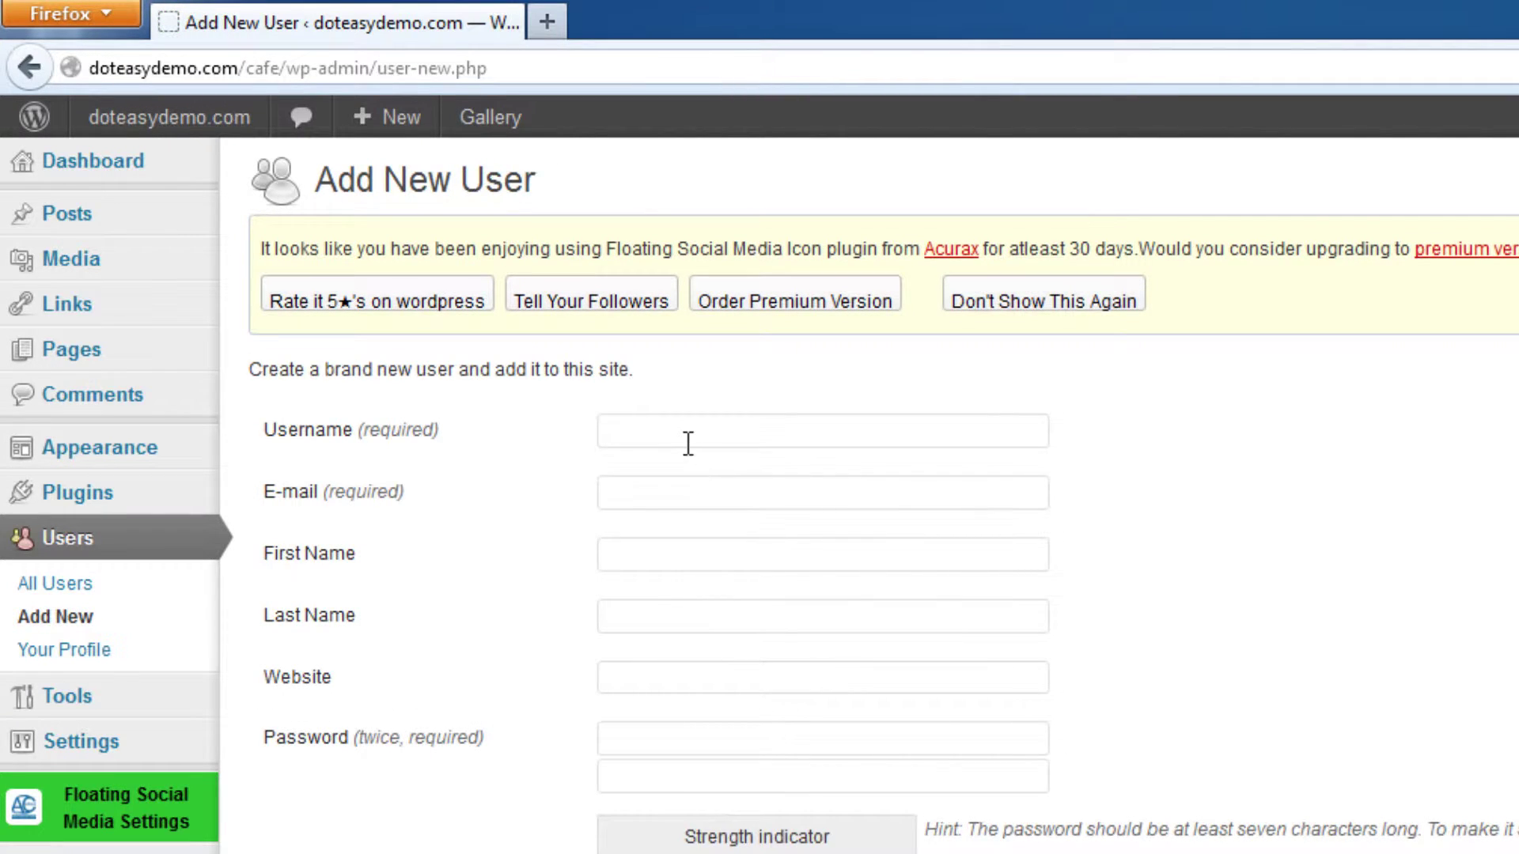
Enter username DoteasyTest, the user's e-mail, and first and last names, fixing a first-name typo.
{"action": "left_click", "coordinate": [736, 435]}
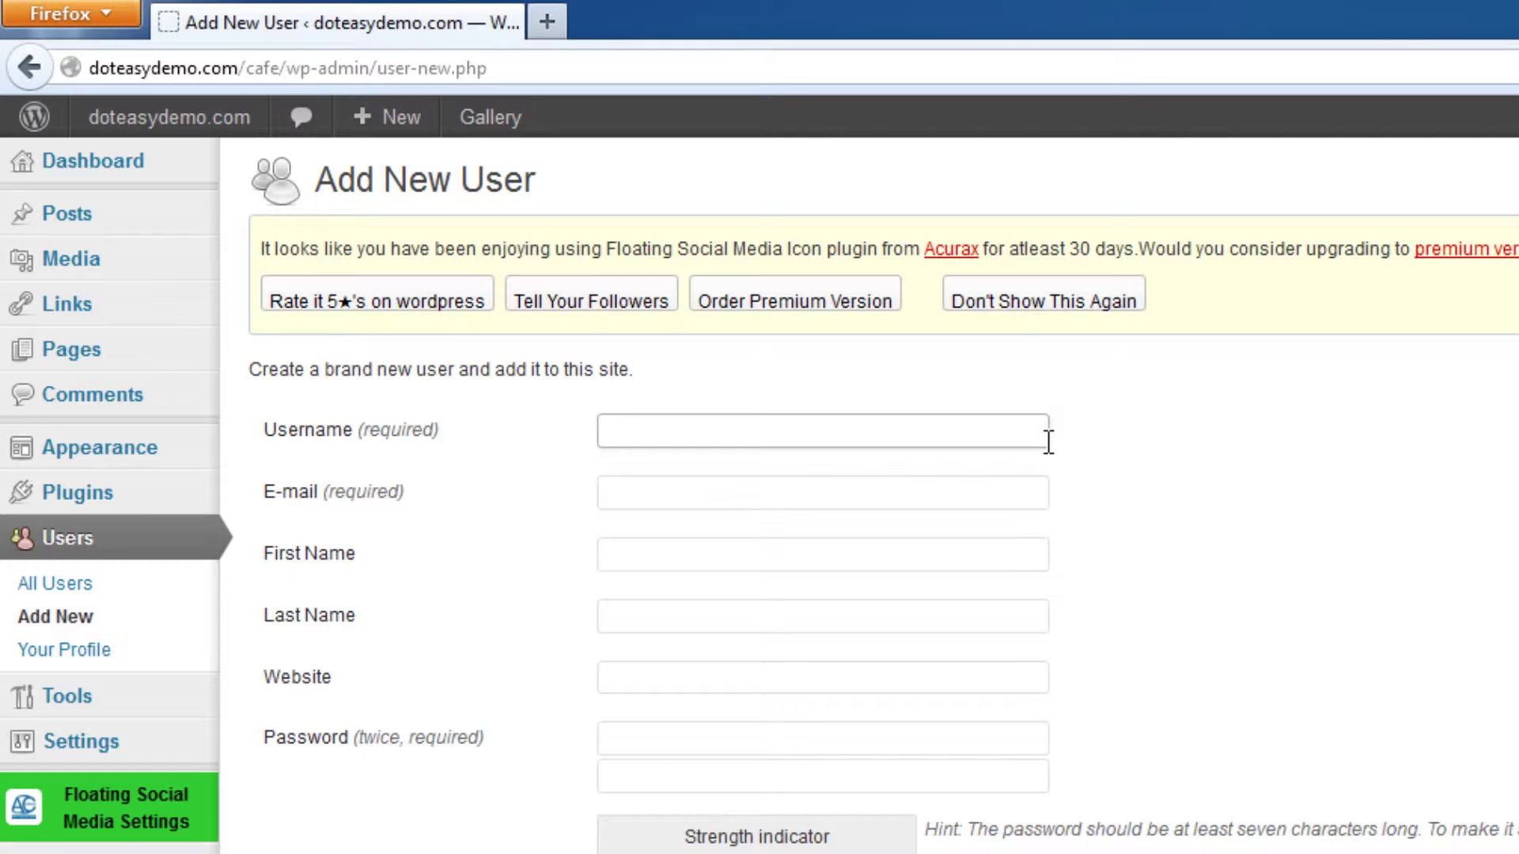
{"action": "type", "text": "DoteasyTest"}
{"action": "key", "text": "Tab"}
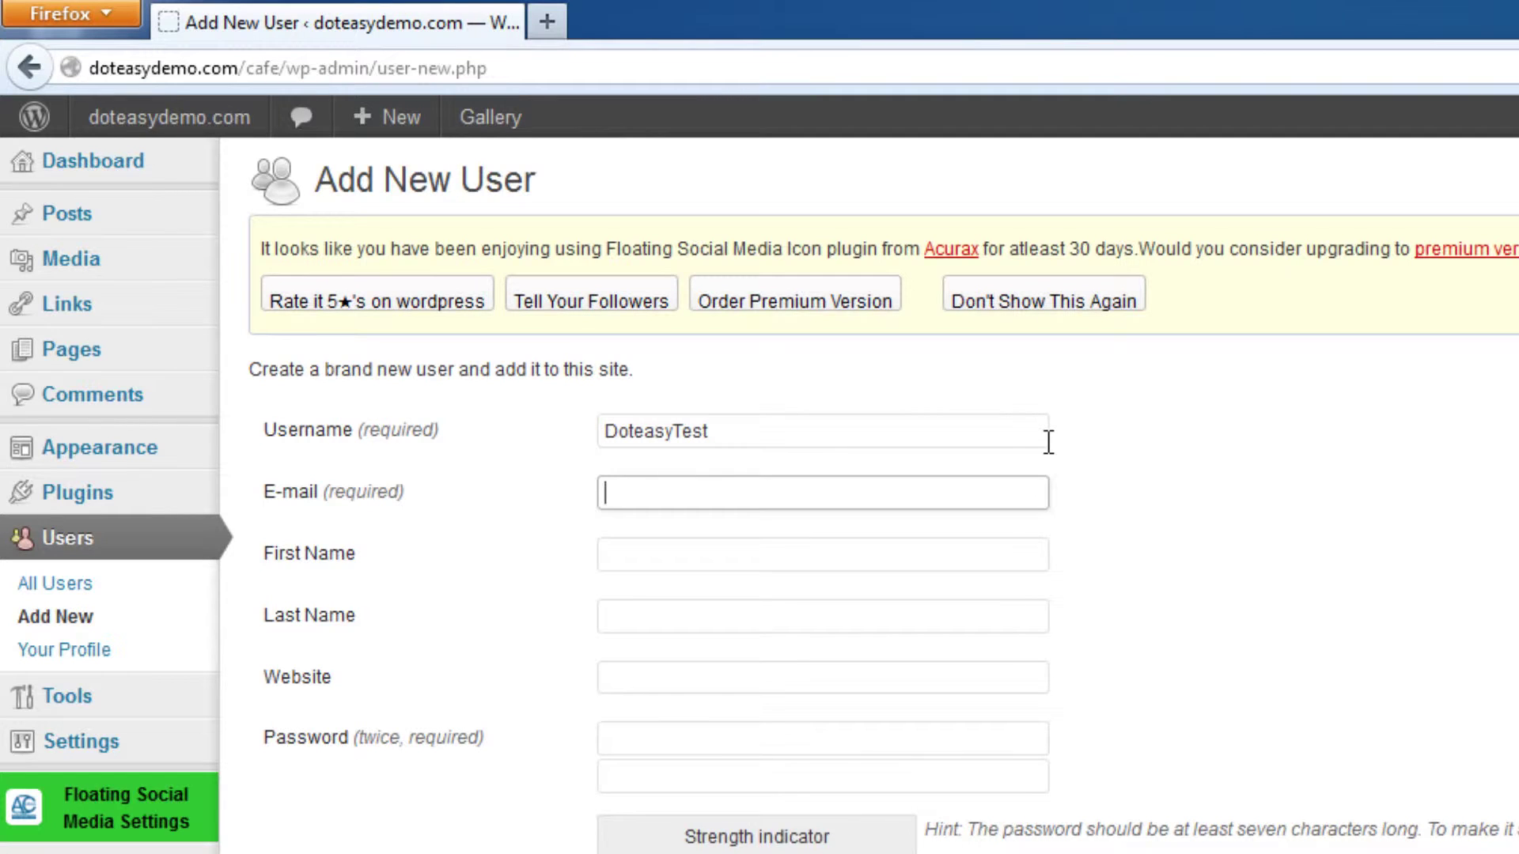
{"action": "key", "text": "Tab"}
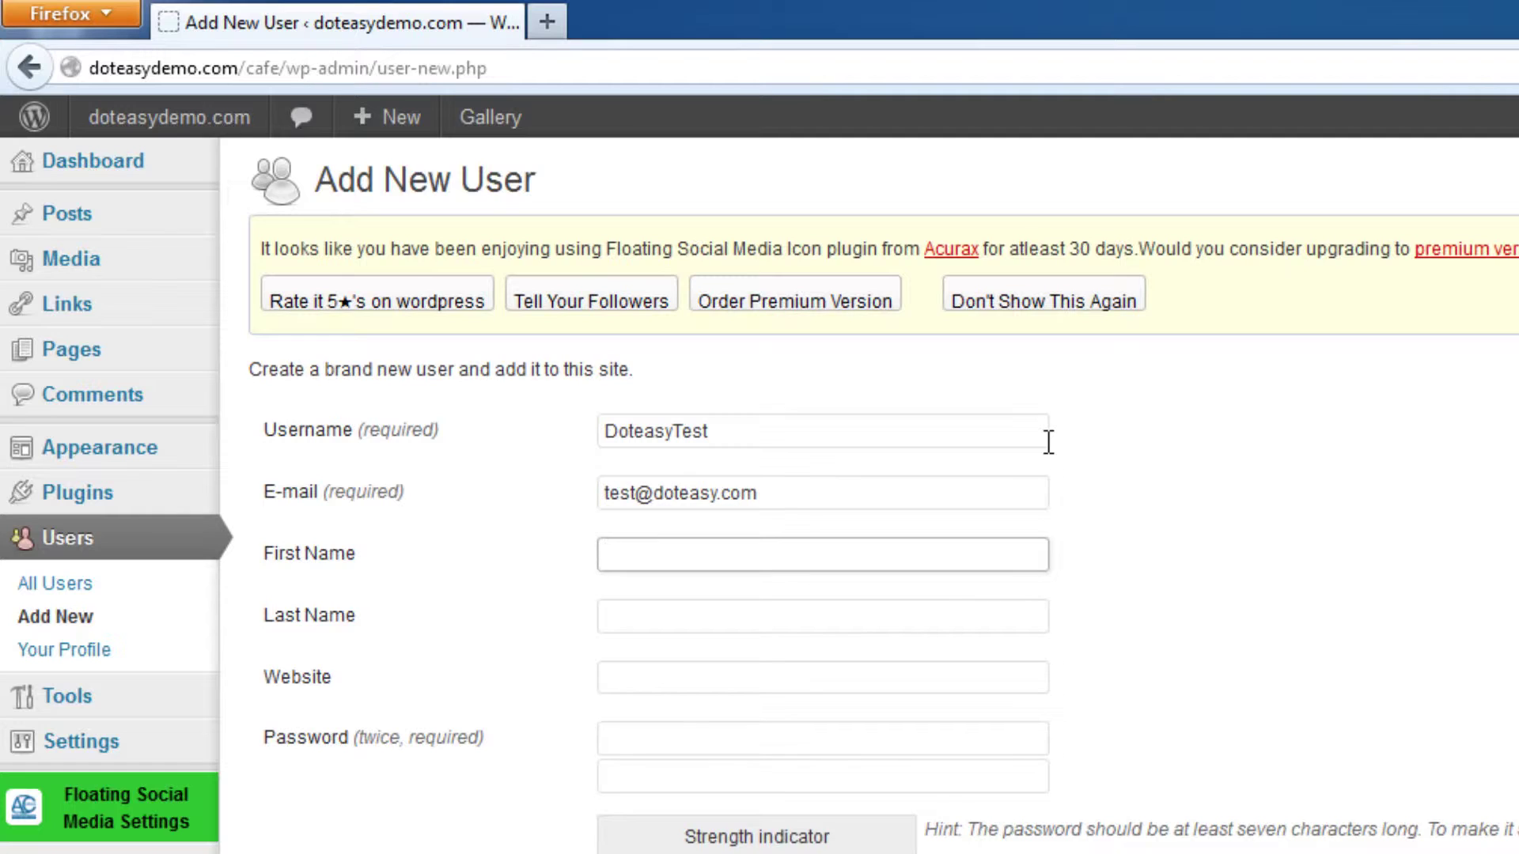
{"action": "type", "text": "Tets"}
{"action": "key", "text": "Tab"}
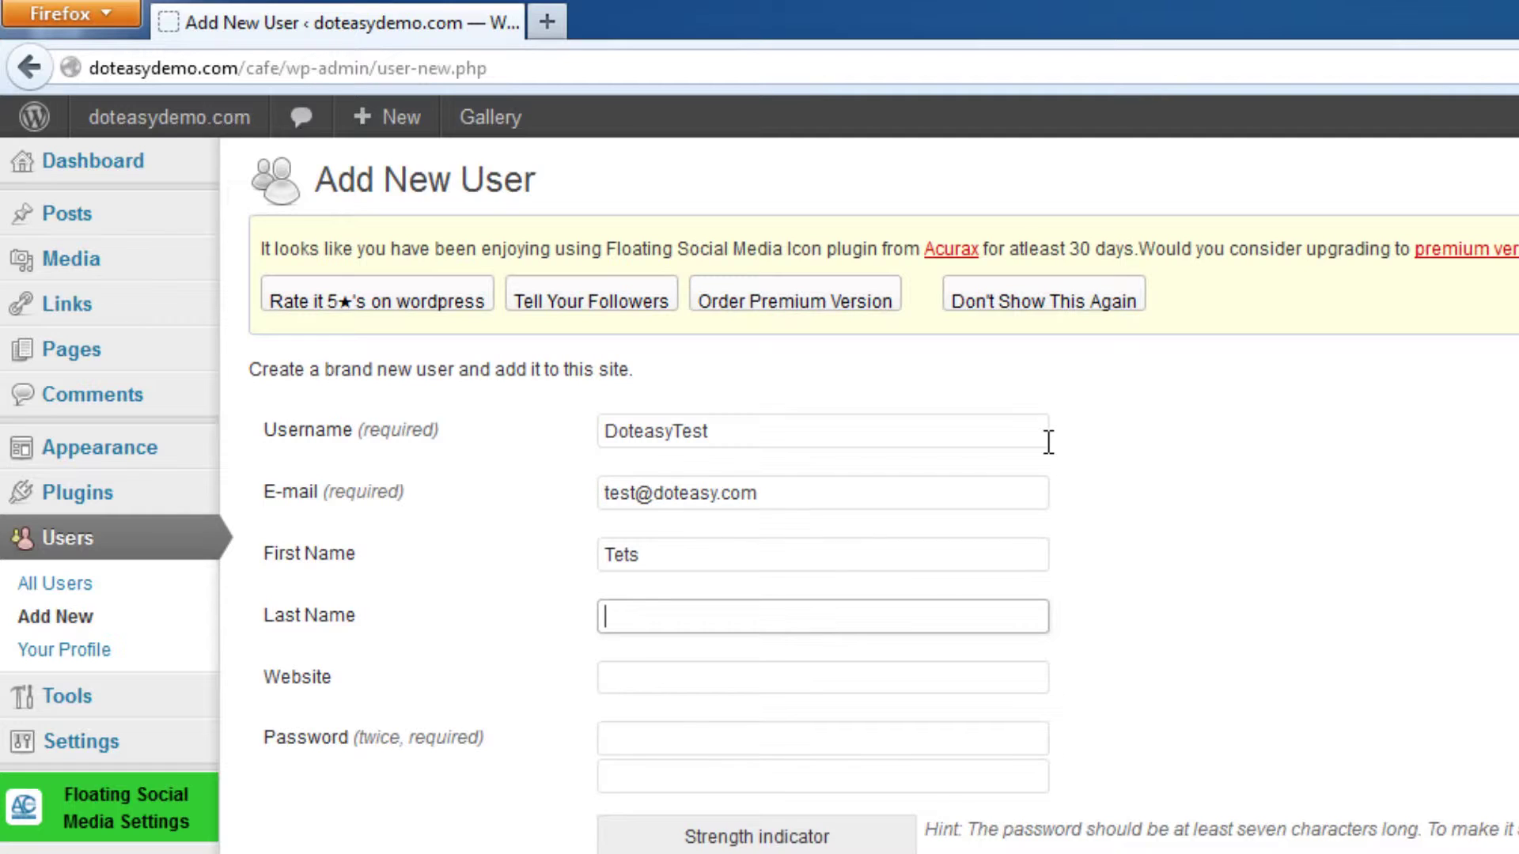
{"action": "left_click", "coordinate": [732, 546]}
{"action": "key", "text": "BackSpace"}
{"action": "key", "text": "BackSpace"}
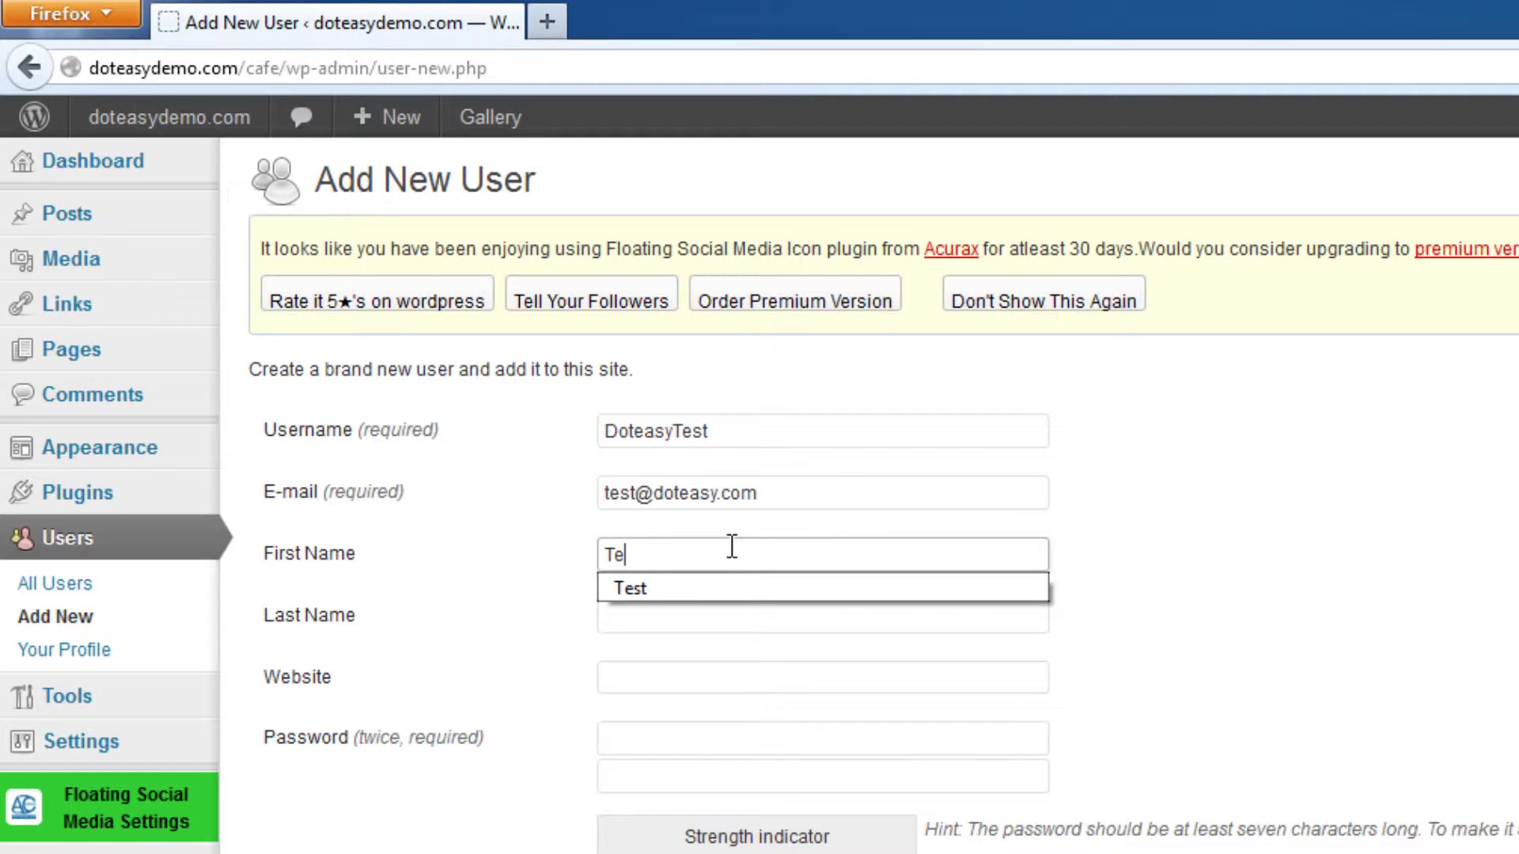
{"action": "type", "text": "st"}
{"action": "key", "text": "Tab"}
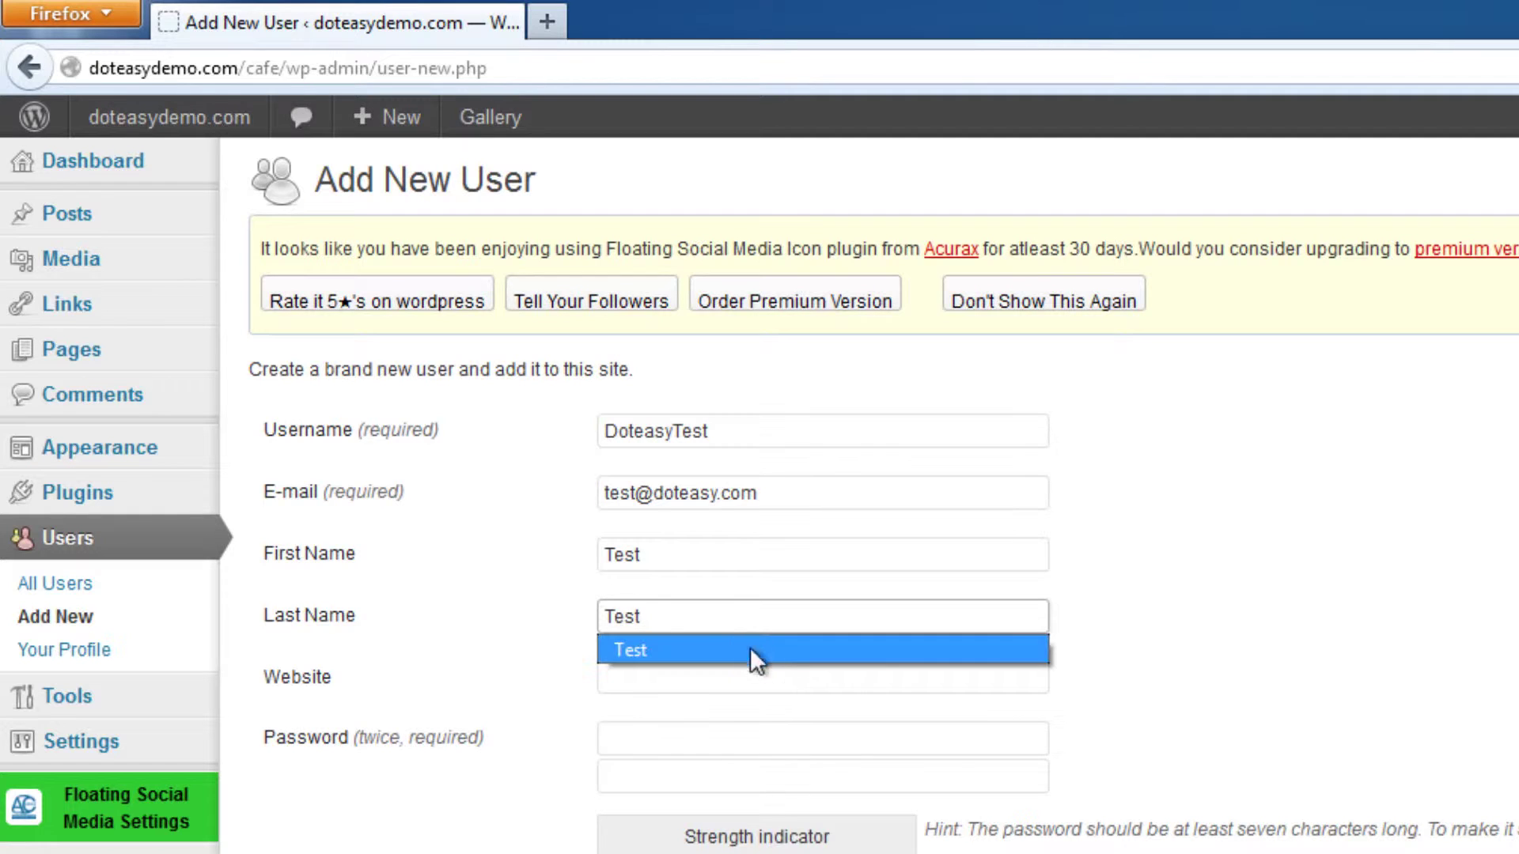
{"action": "left_click", "coordinate": [1208, 589]}
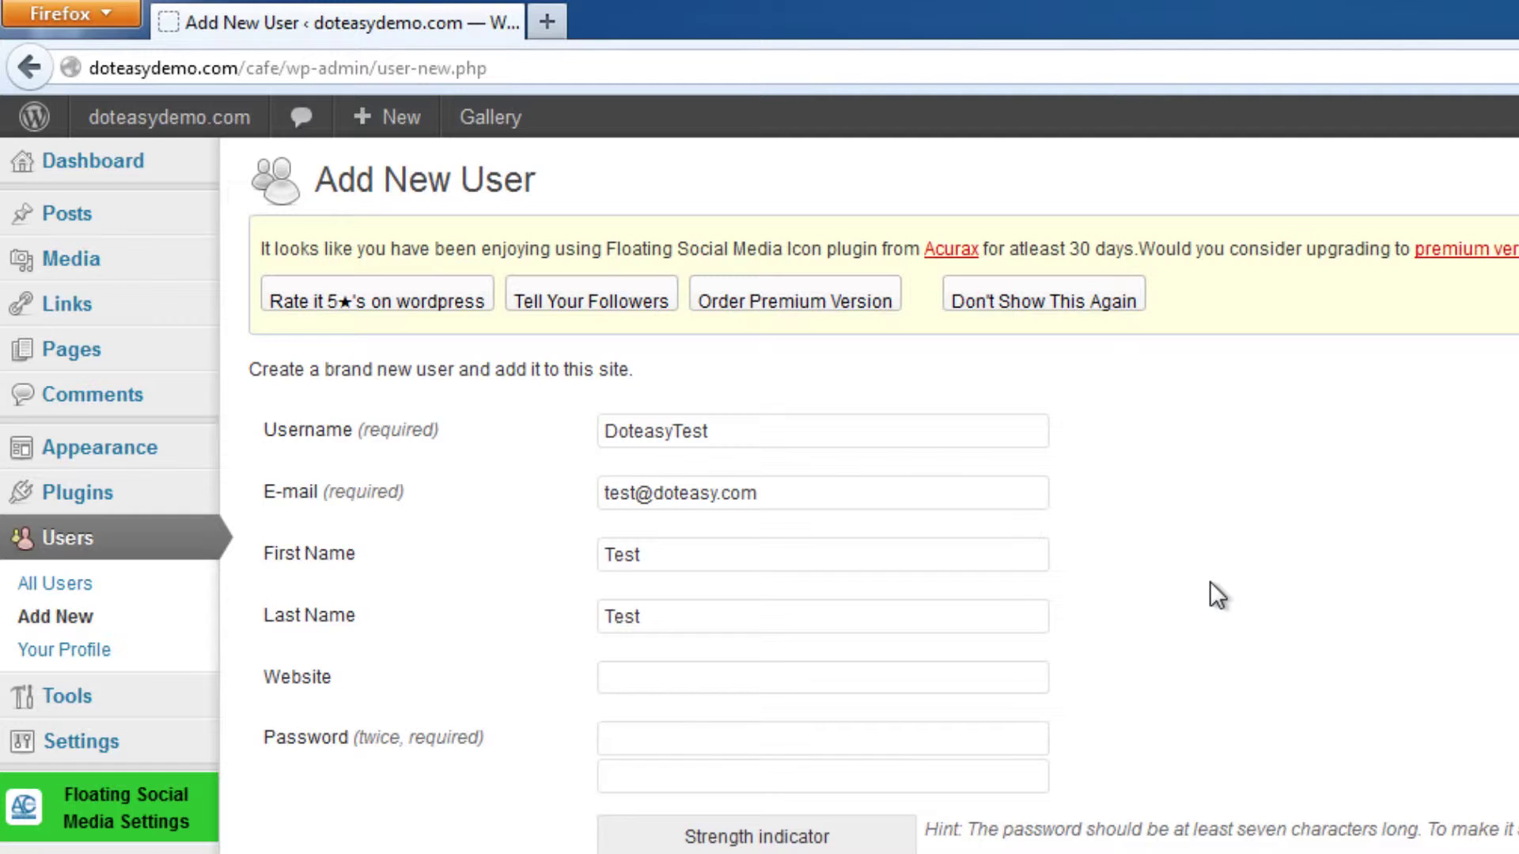
Enter the new user's password in both password fields.
{"action": "left_click", "coordinate": [676, 678]}
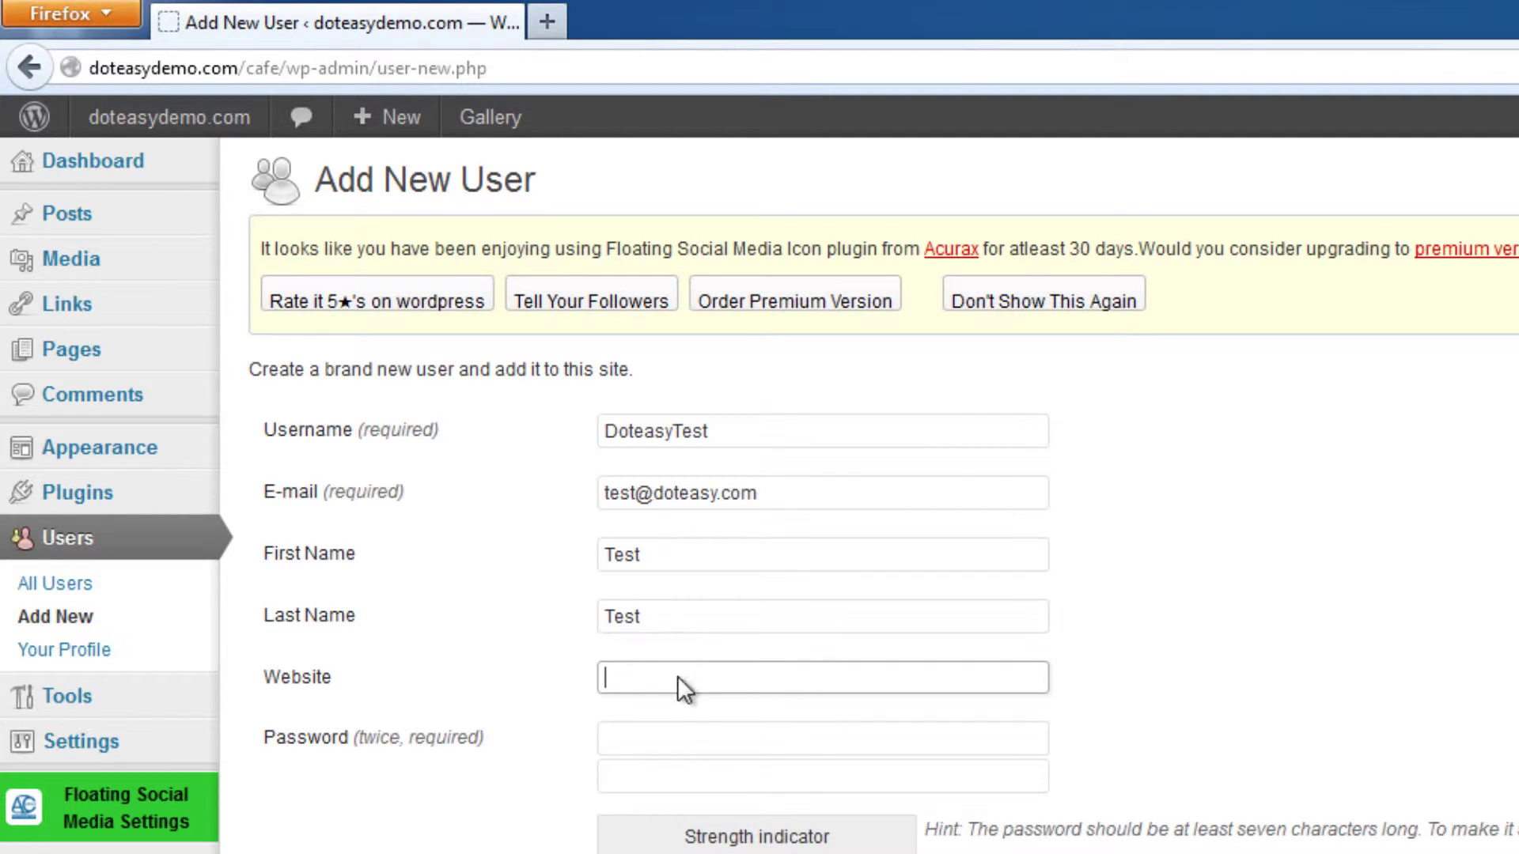
{"action": "left_click", "coordinate": [663, 731]}
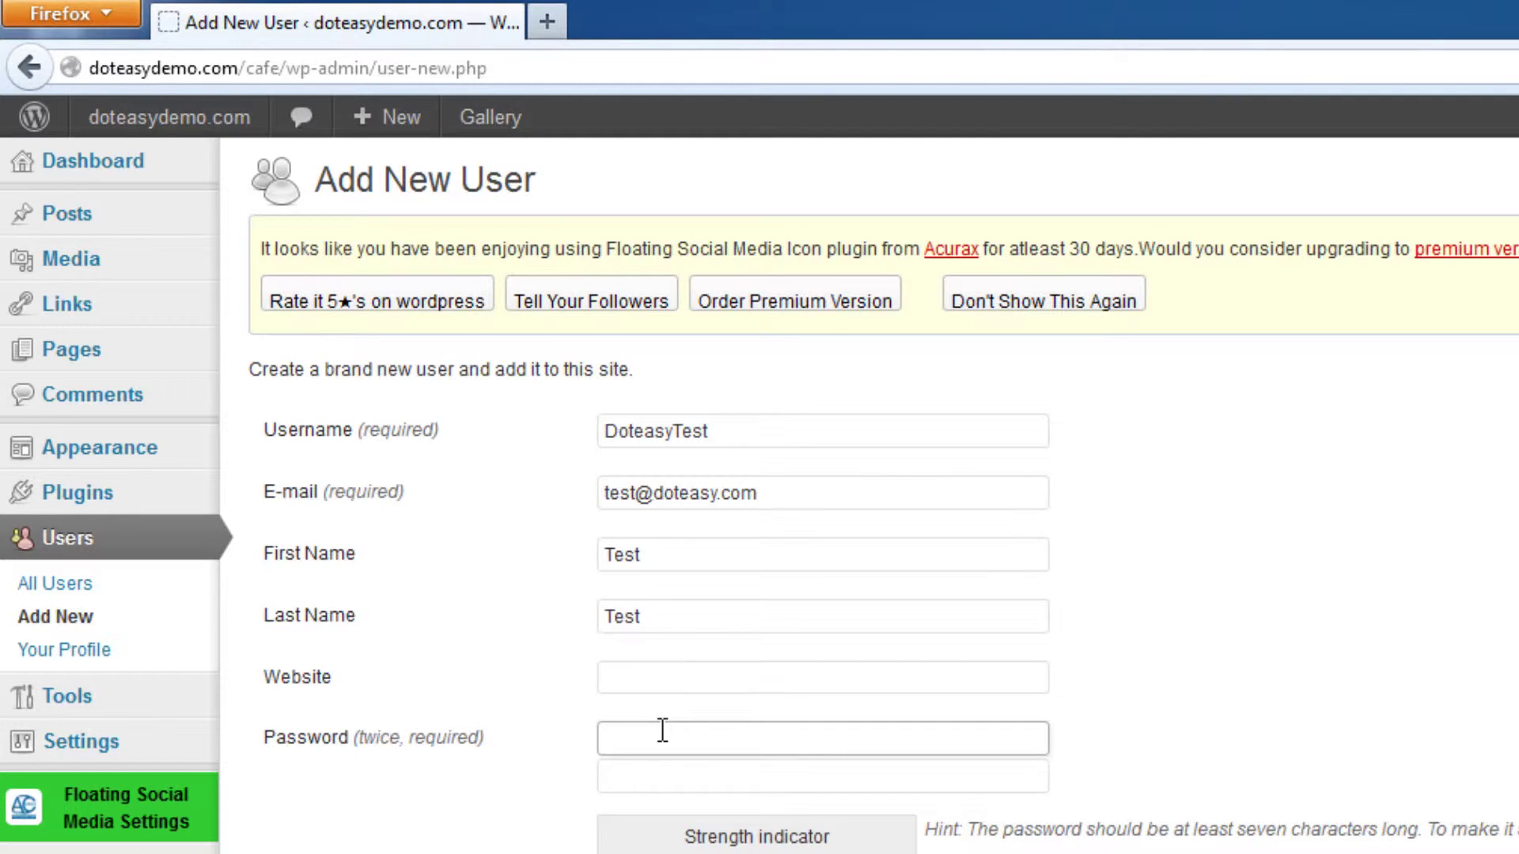
{"action": "type", "text": "•••••••••"}
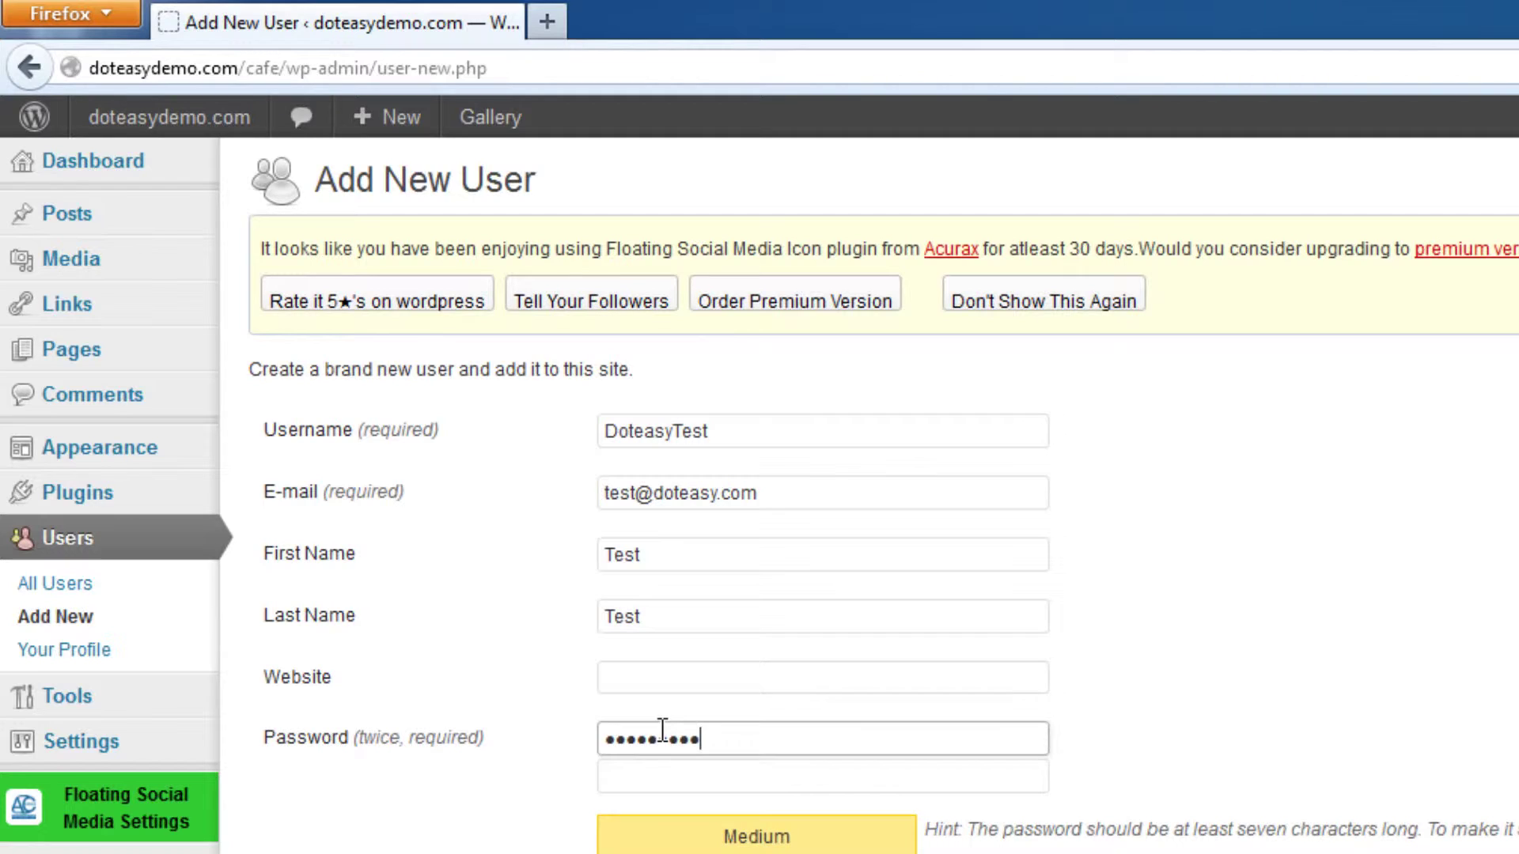
{"action": "key", "text": "Tab"}
{"action": "type", "text": "•••••••••"}
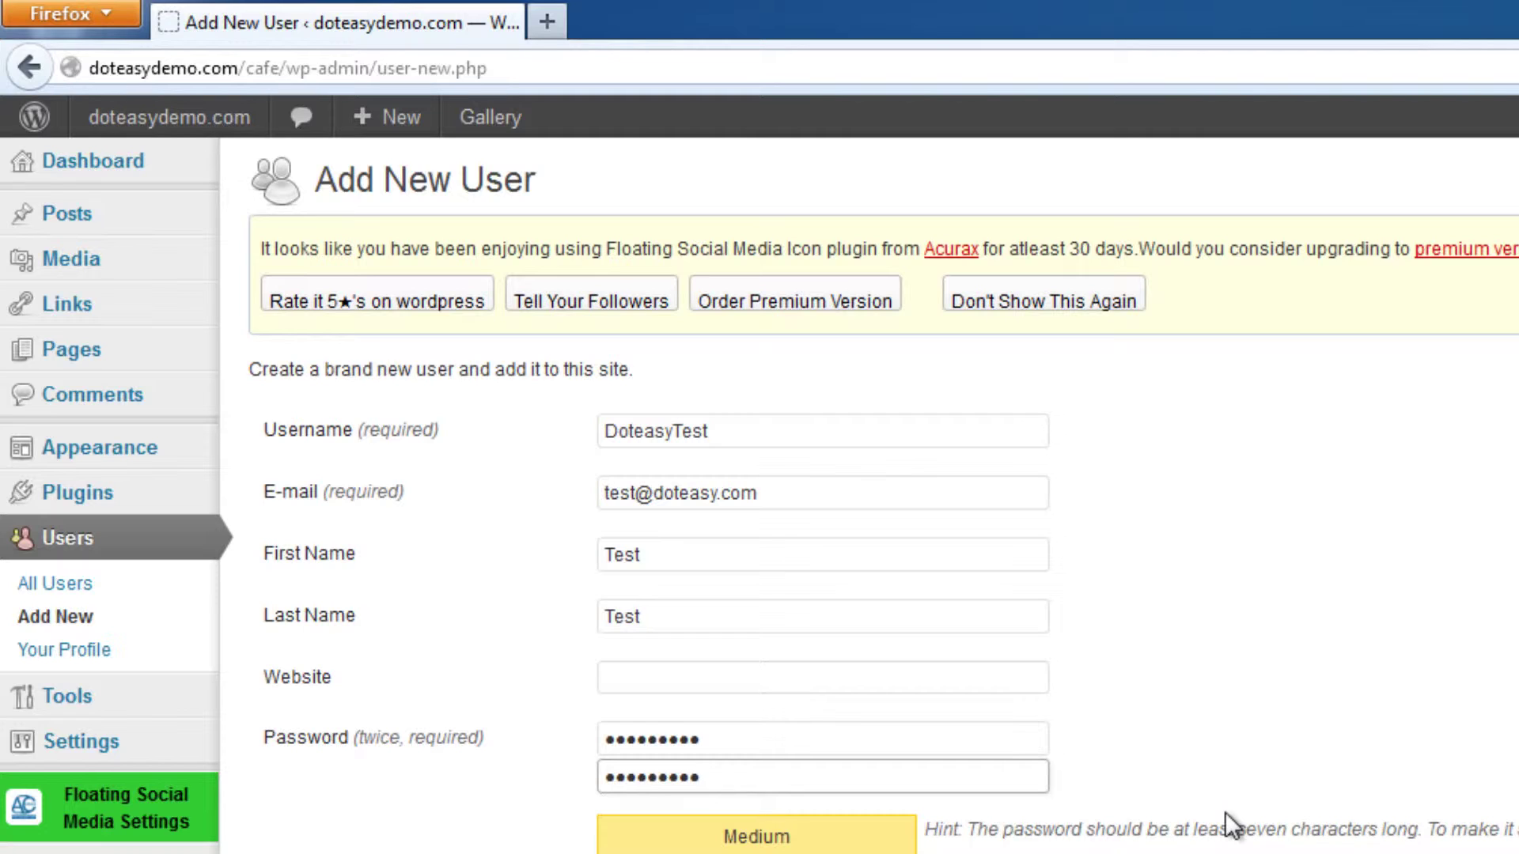
{"action": "left_click", "coordinate": [913, 742]}
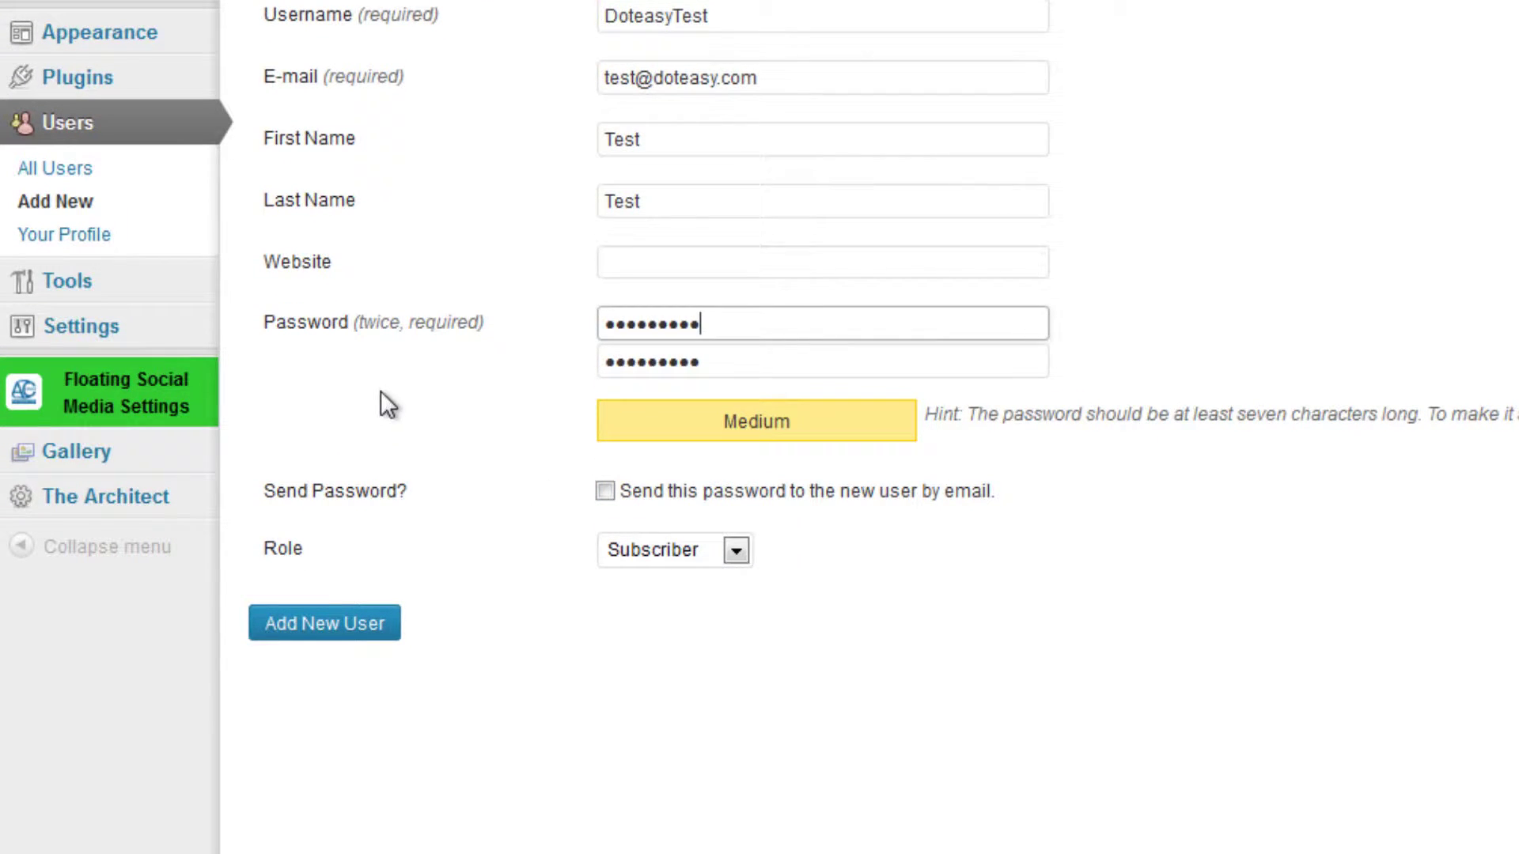
Give DoteasyTest the Administrator role and create the account.
{"action": "left_click", "coordinate": [654, 559]}
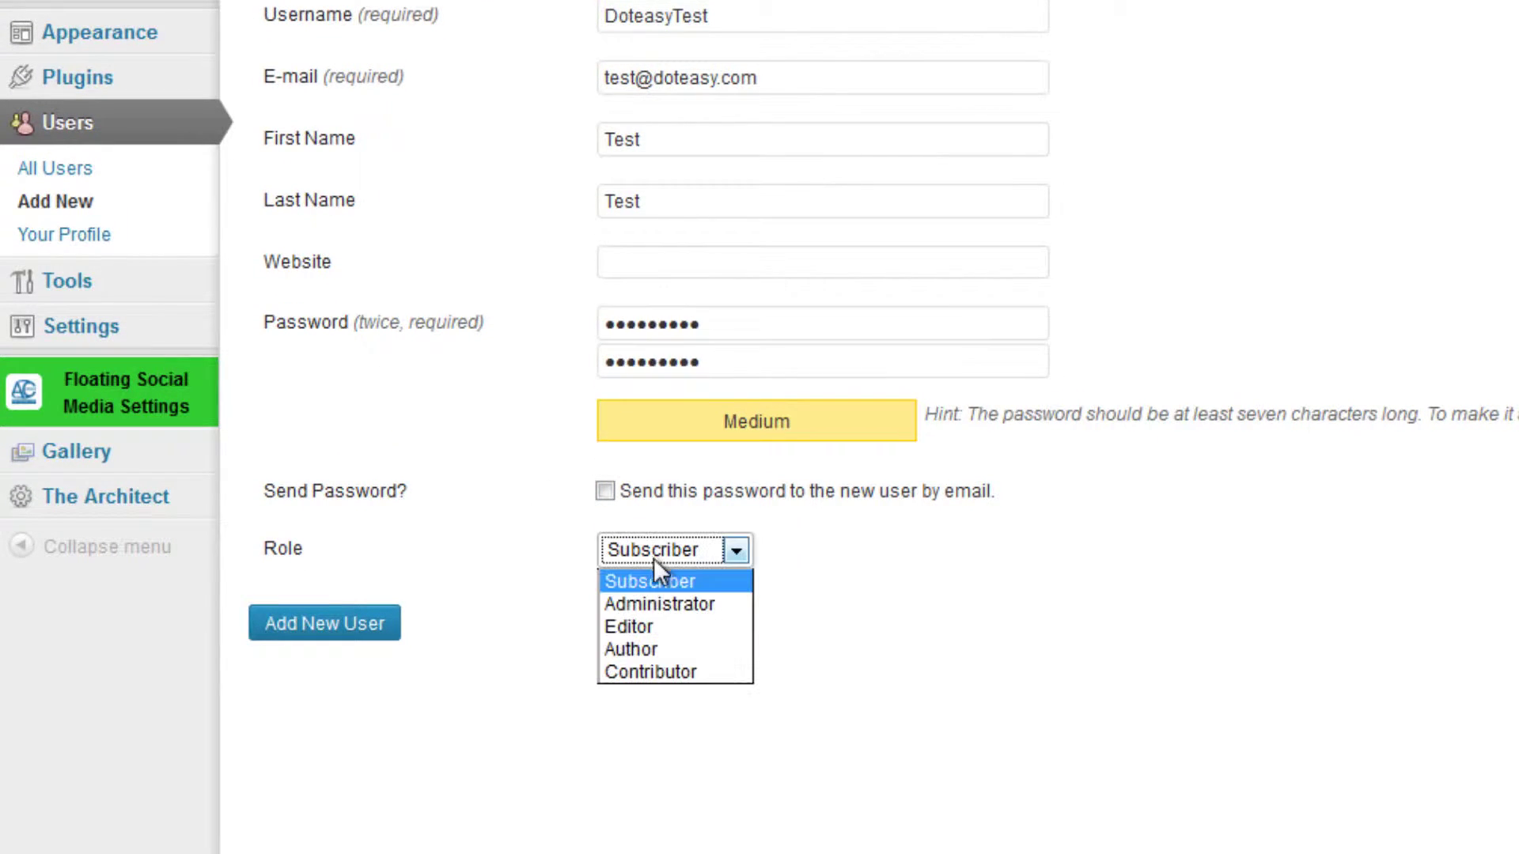
{"action": "left_click", "coordinate": [699, 608]}
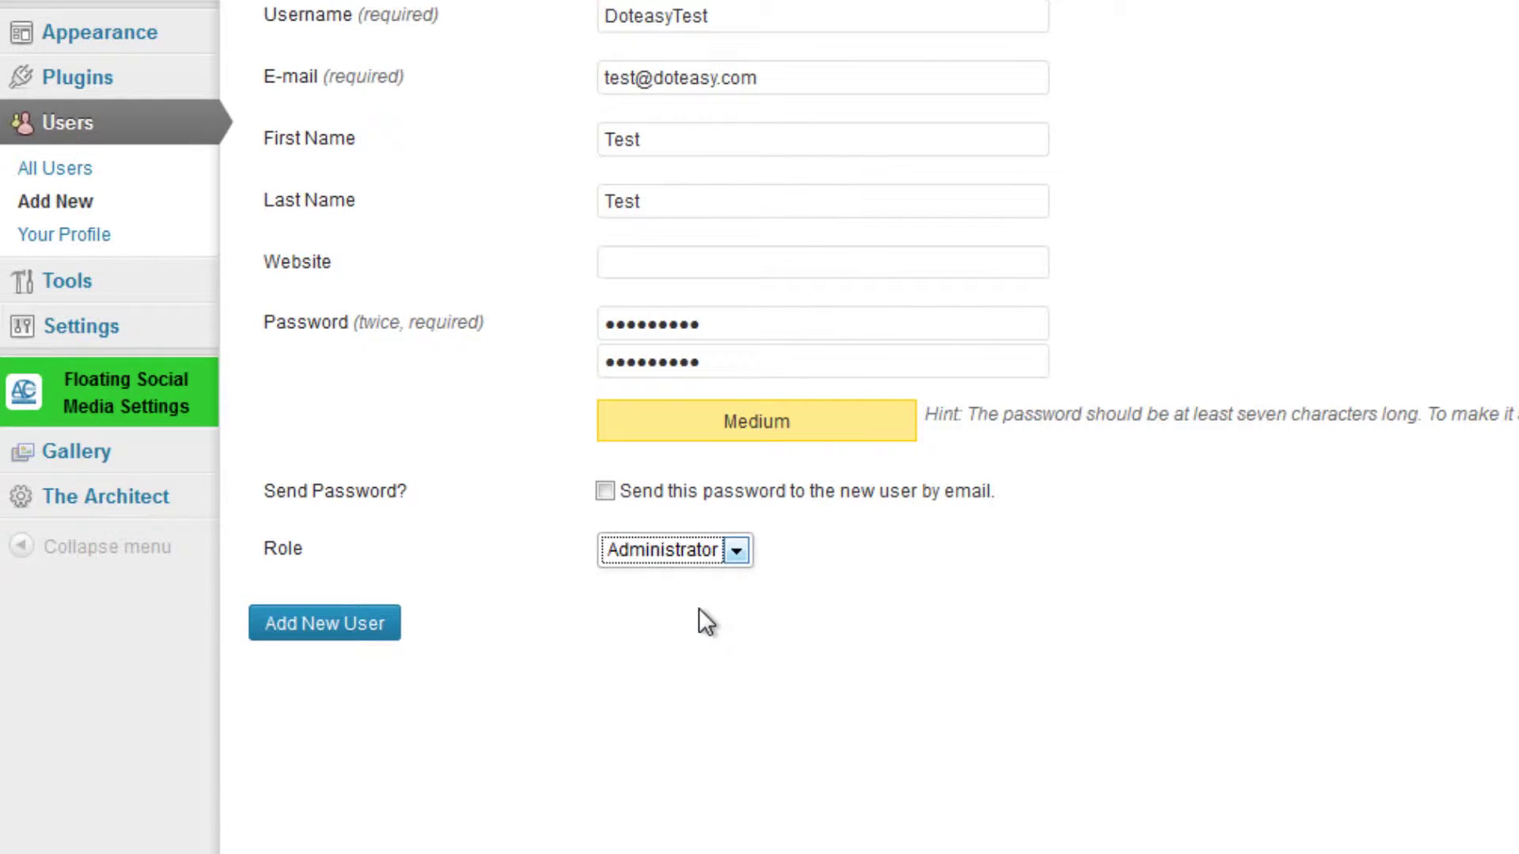
{"action": "left_click", "coordinate": [630, 604]}
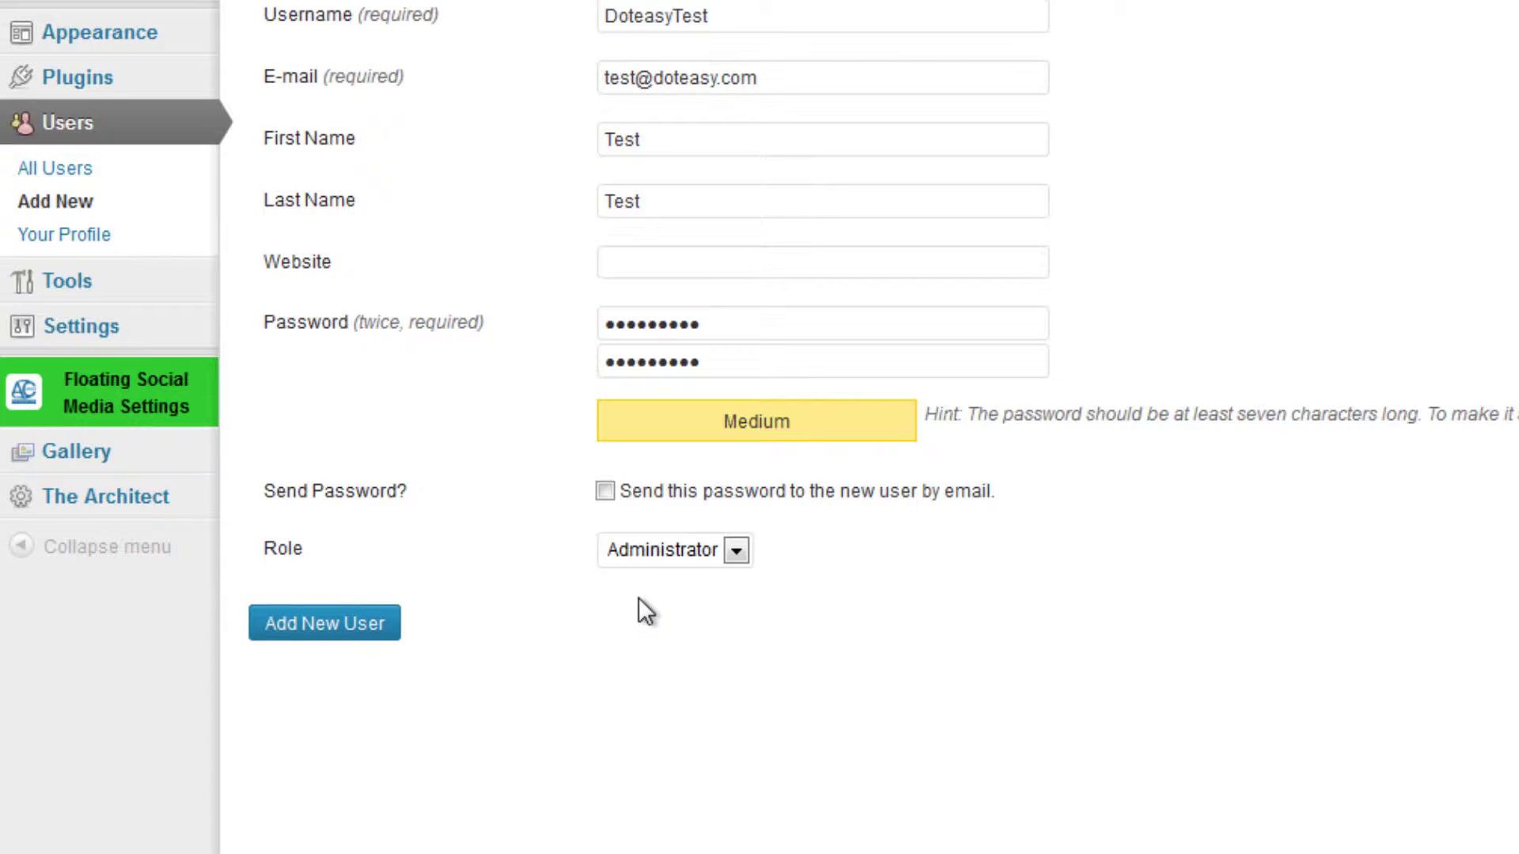
{"action": "left_click", "coordinate": [318, 627]}
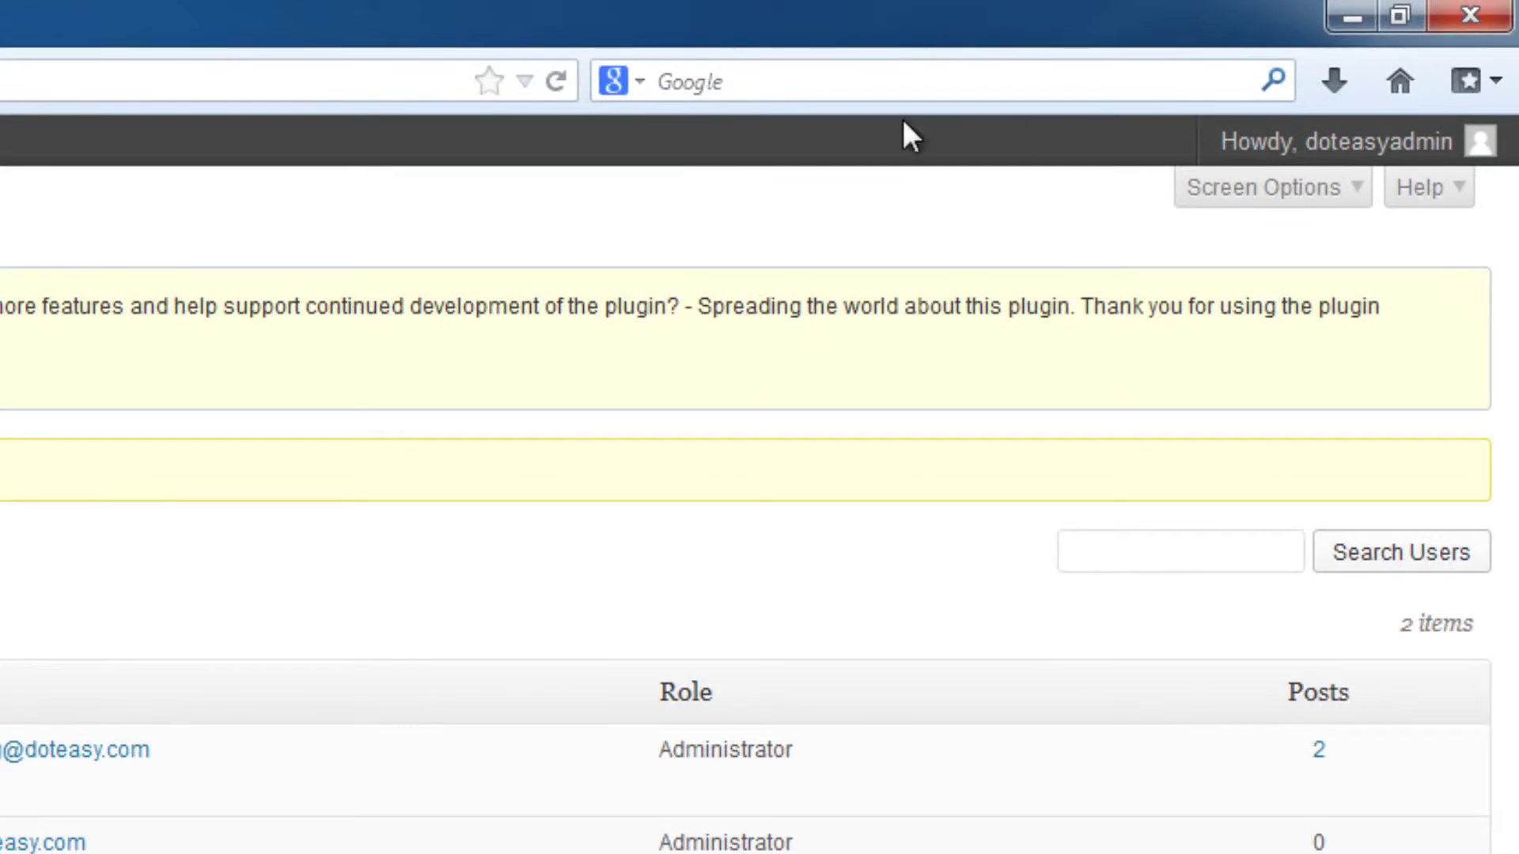
Log out through the Howdy account menu and select the login Username field.
{"action": "mouse_move", "coordinate": [1433, 150]}
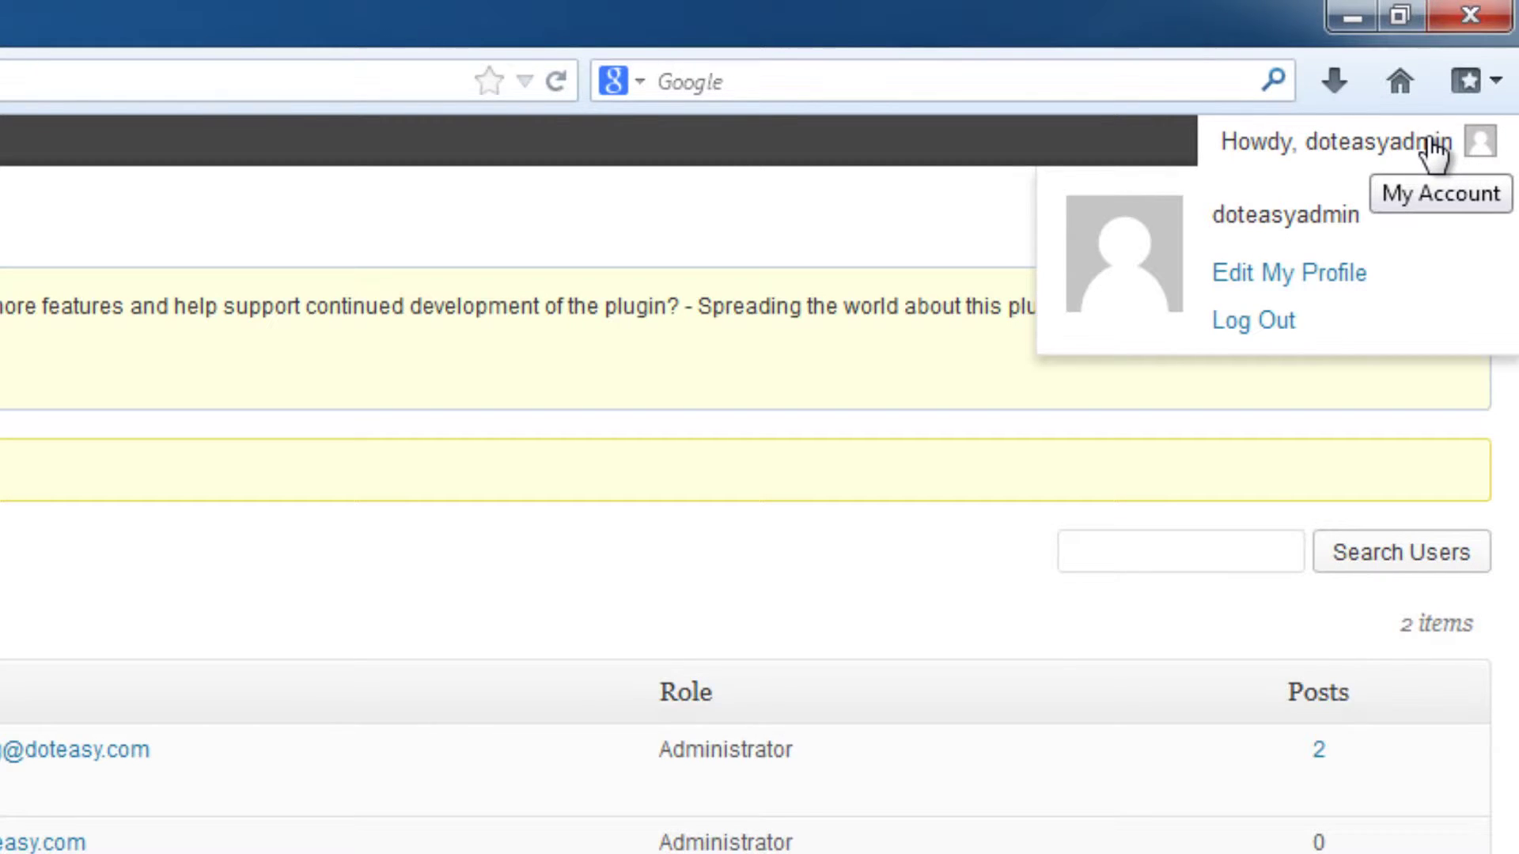
{"action": "left_click", "coordinate": [1358, 323]}
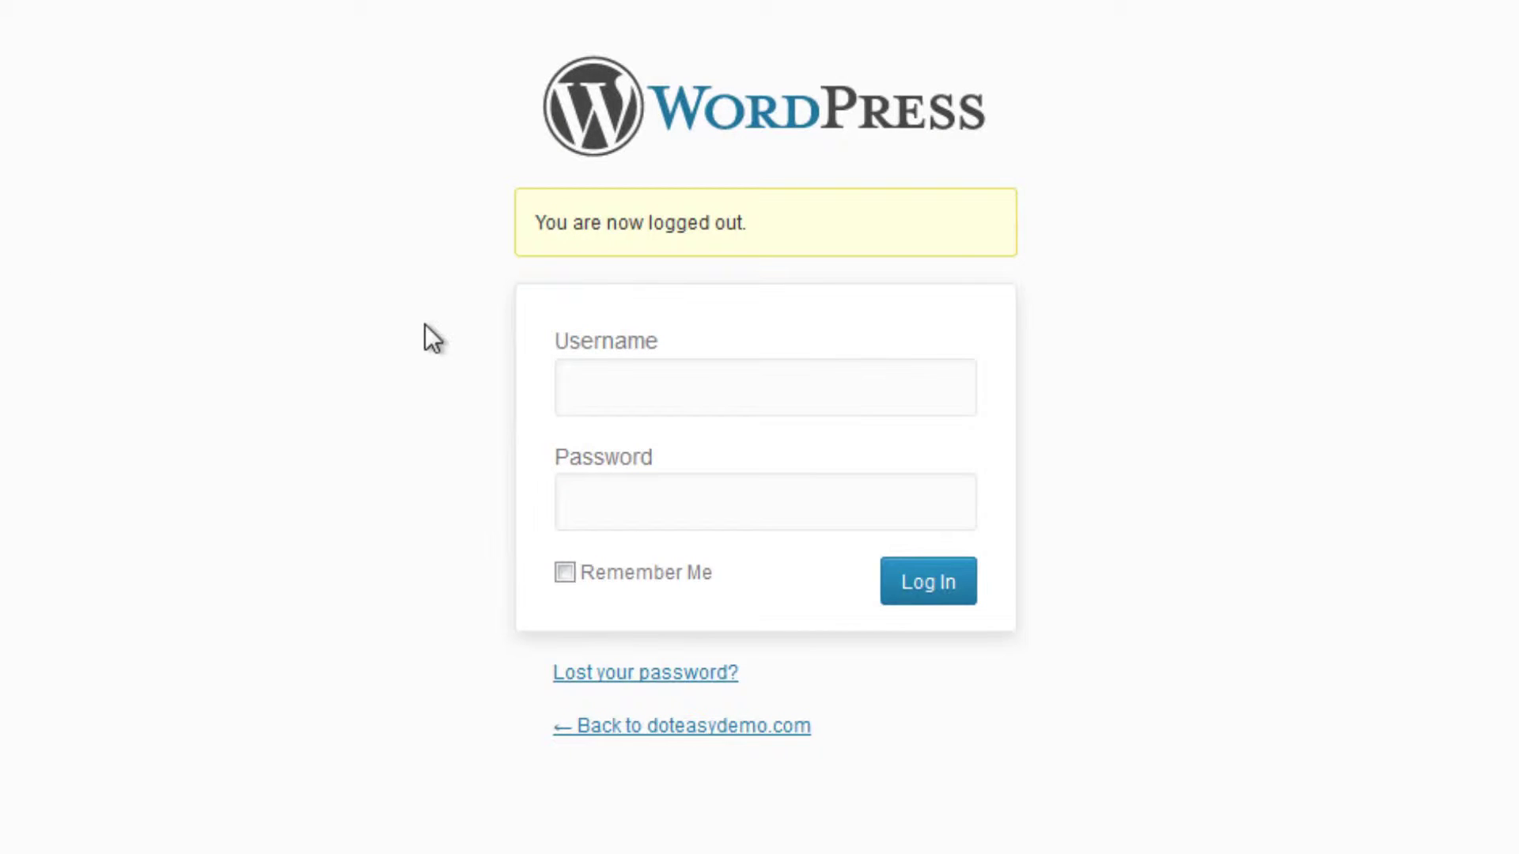
{"action": "left_click", "coordinate": [641, 368]}
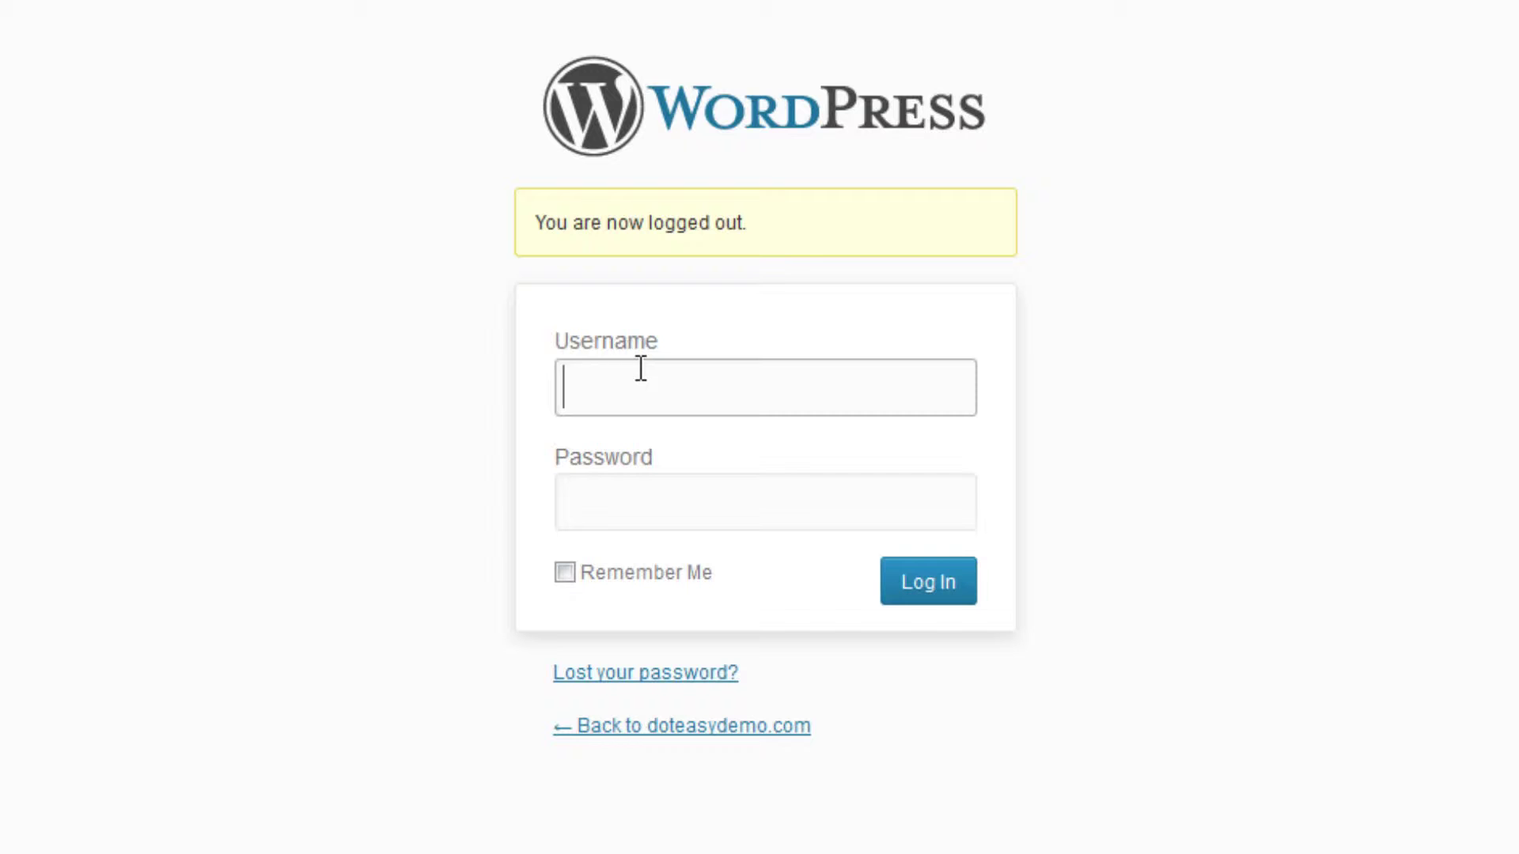
Sign in as doteasytest with its password and dismiss Firefox's remember-password prompt.
{"action": "type", "text": "Doteasytest"}
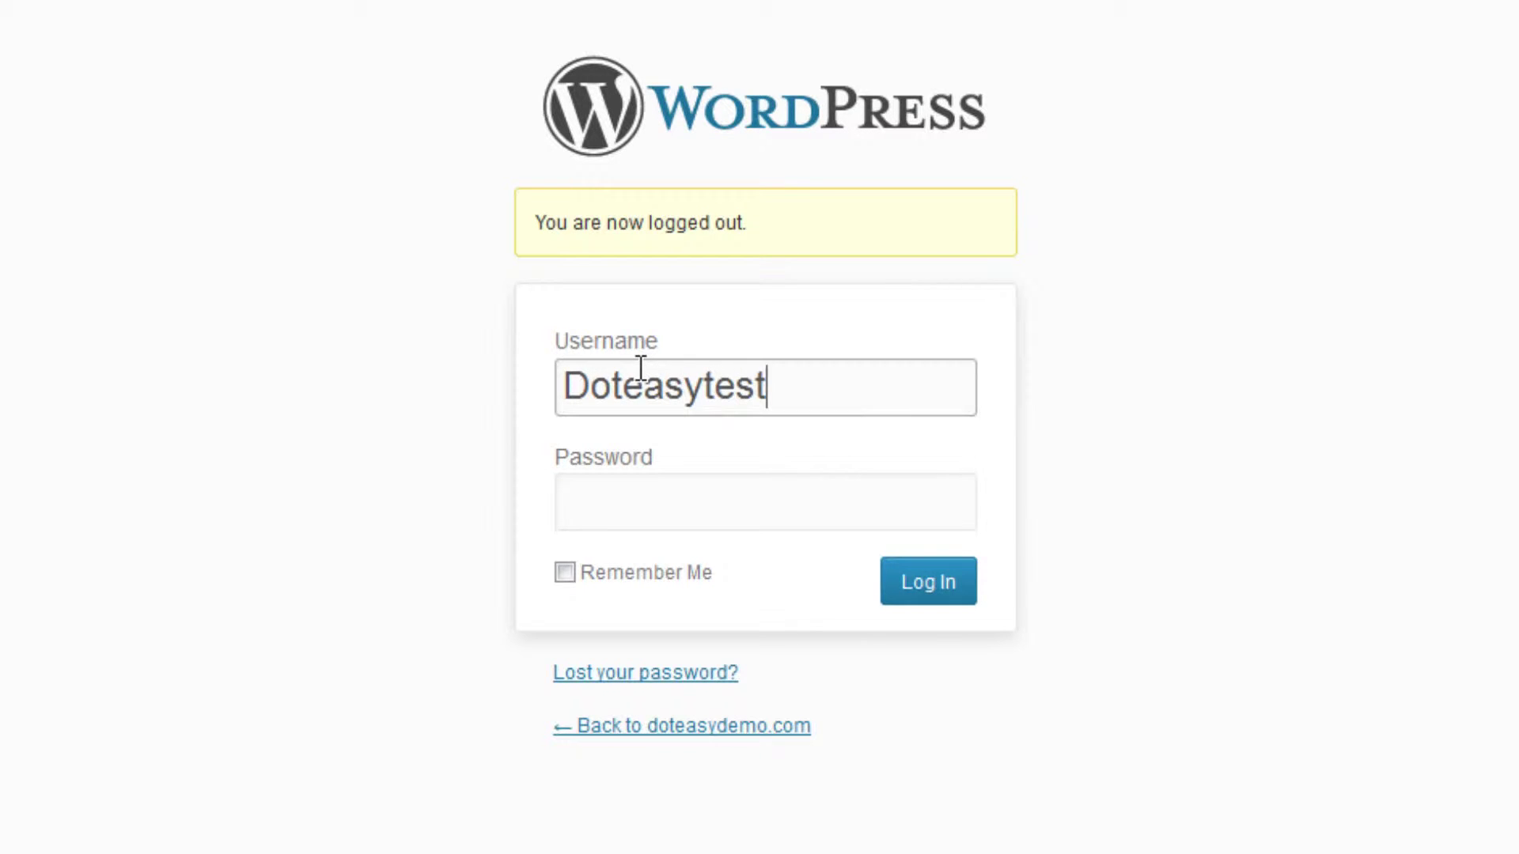
{"action": "key", "text": "Tab"}
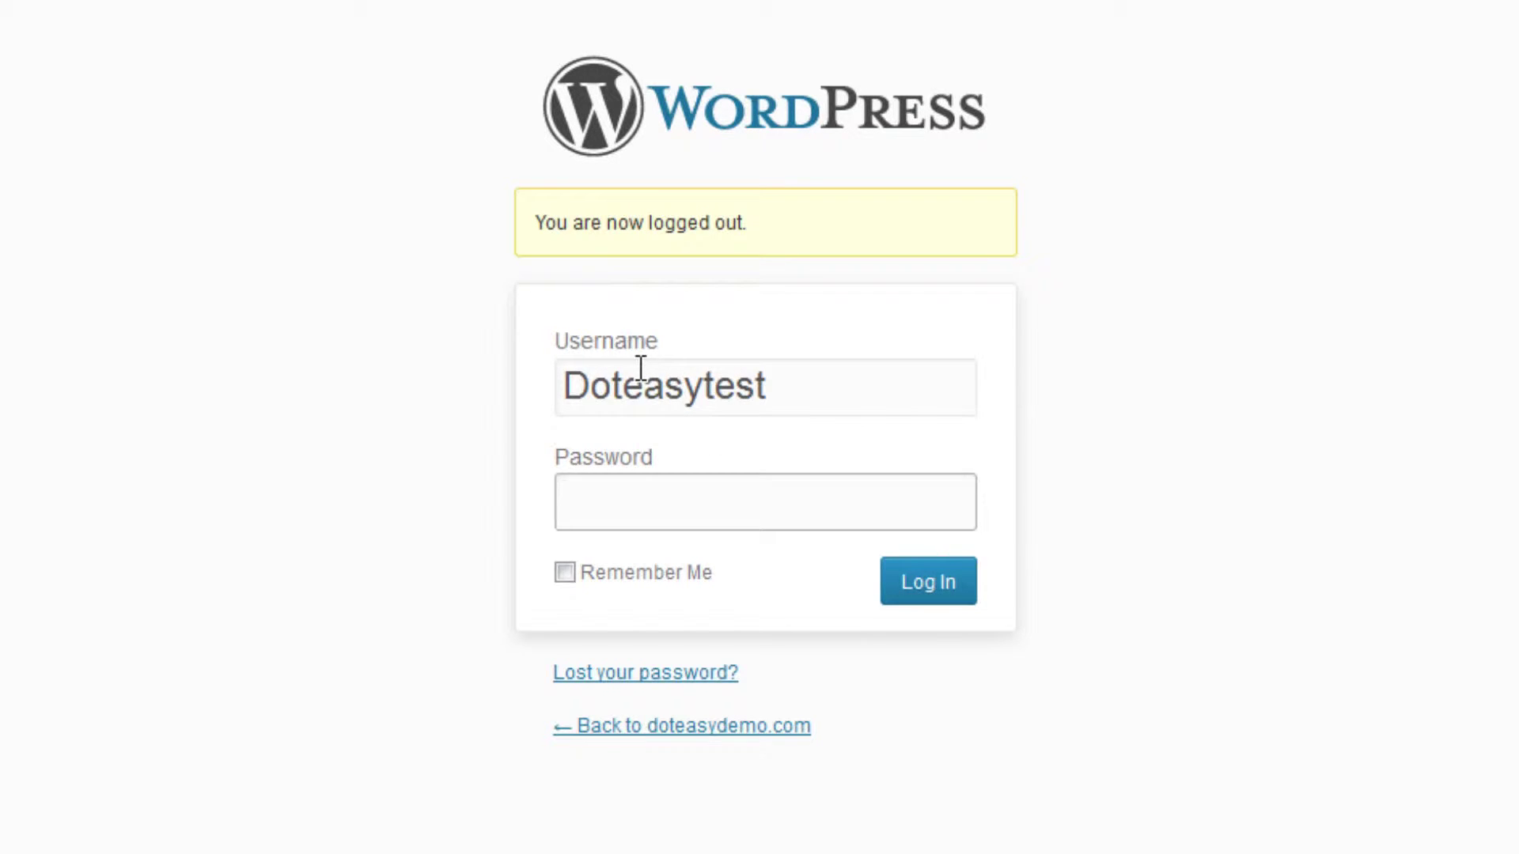
{"action": "left_click", "coordinate": [585, 386]}
{"action": "key", "text": "BackSpace"}
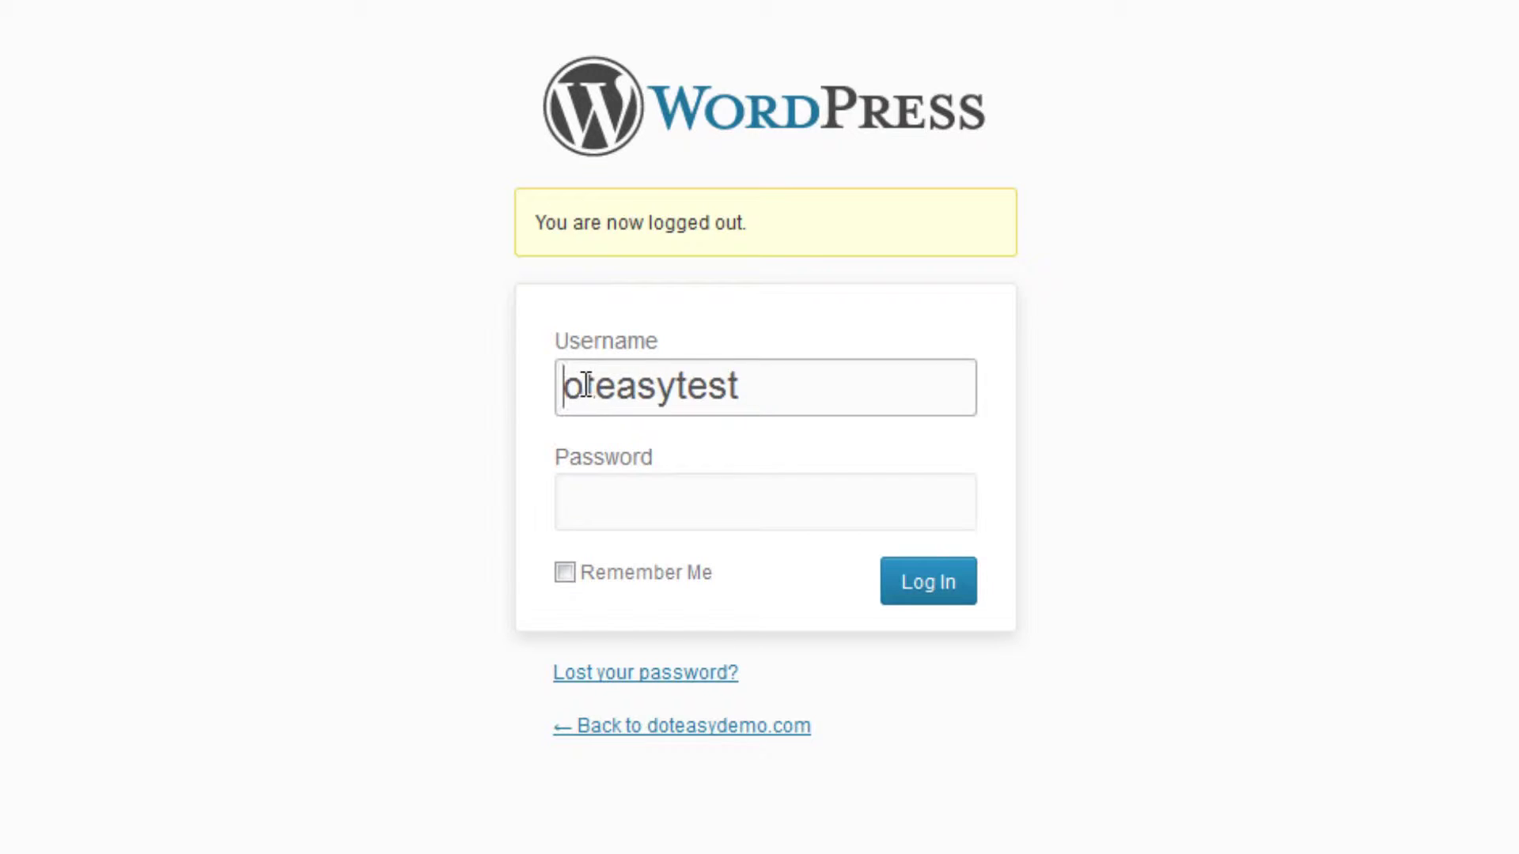
{"action": "type", "text": "d"}
{"action": "left_click", "coordinate": [618, 482]}
{"action": "type", "text": "•••••••••"}
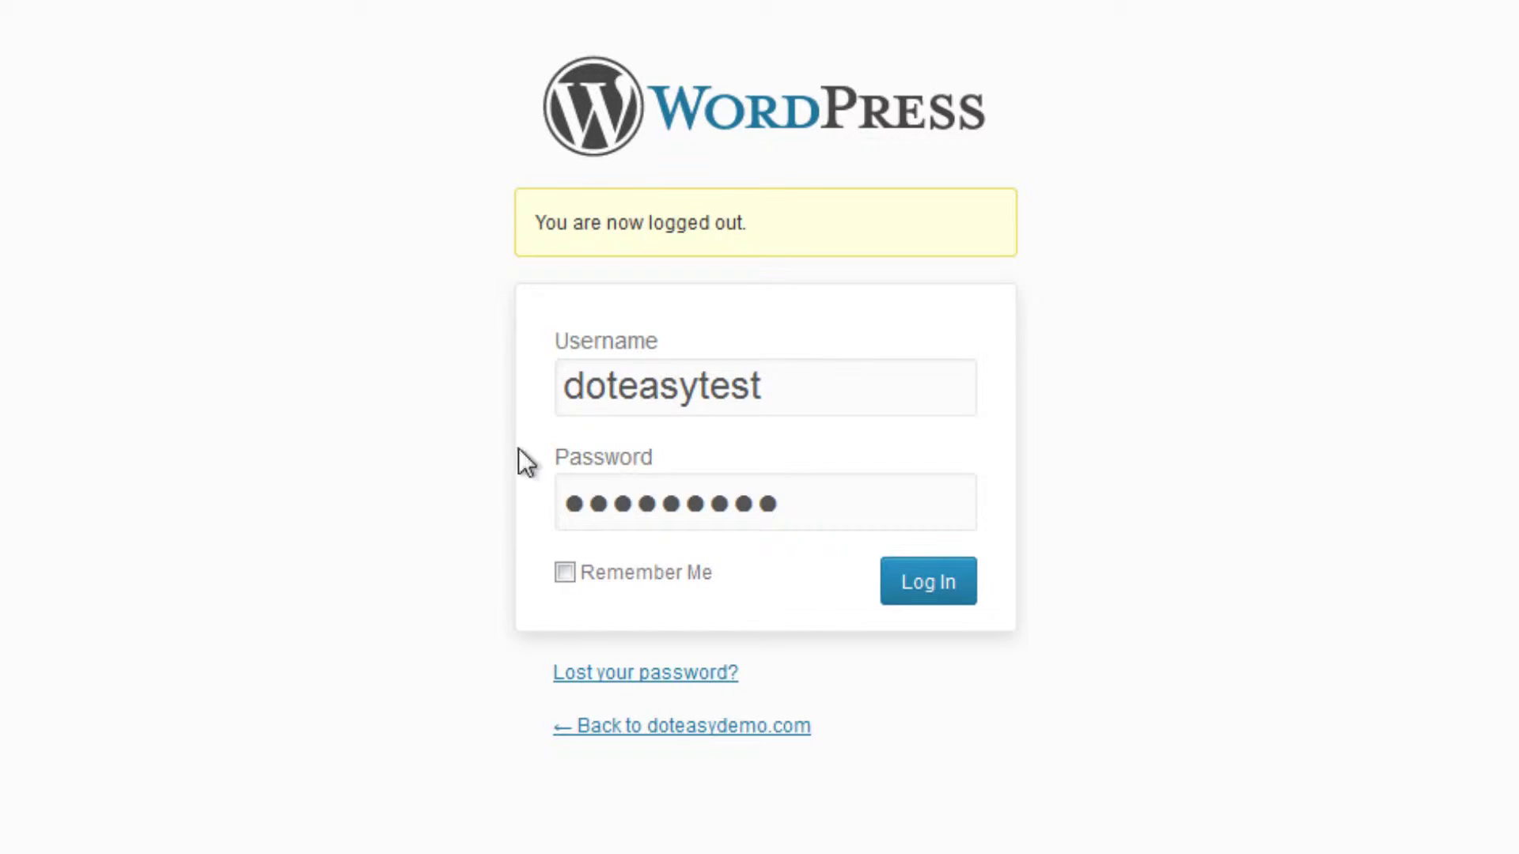
{"action": "key", "text": "Return"}
{"action": "left_click", "coordinate": [340, 57]}
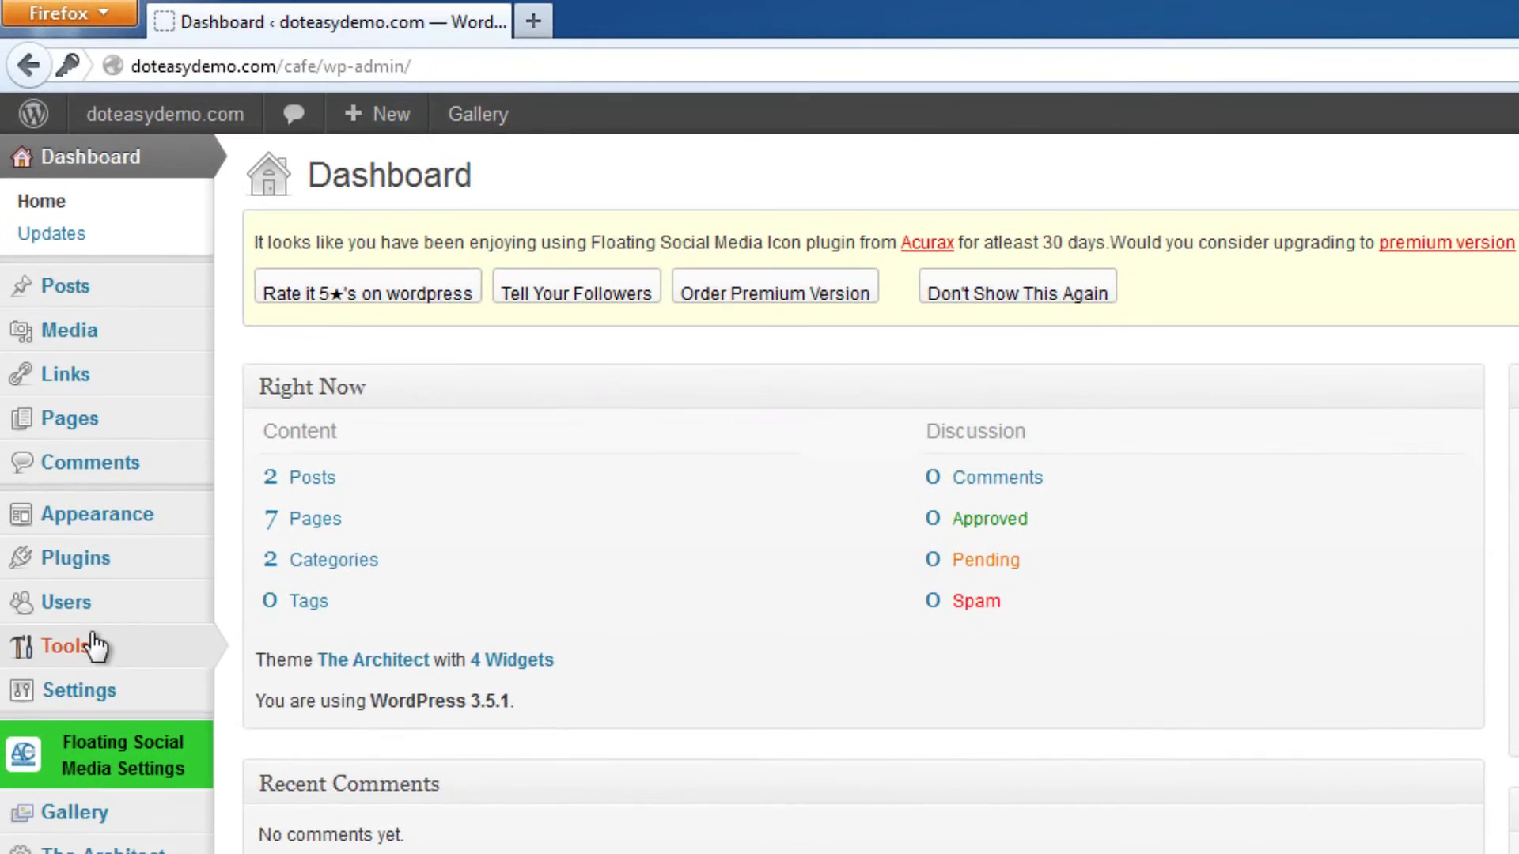
Tick the doteasyadmin account in All Users and apply the Delete bulk action.
{"action": "mouse_move", "coordinate": [55, 331]}
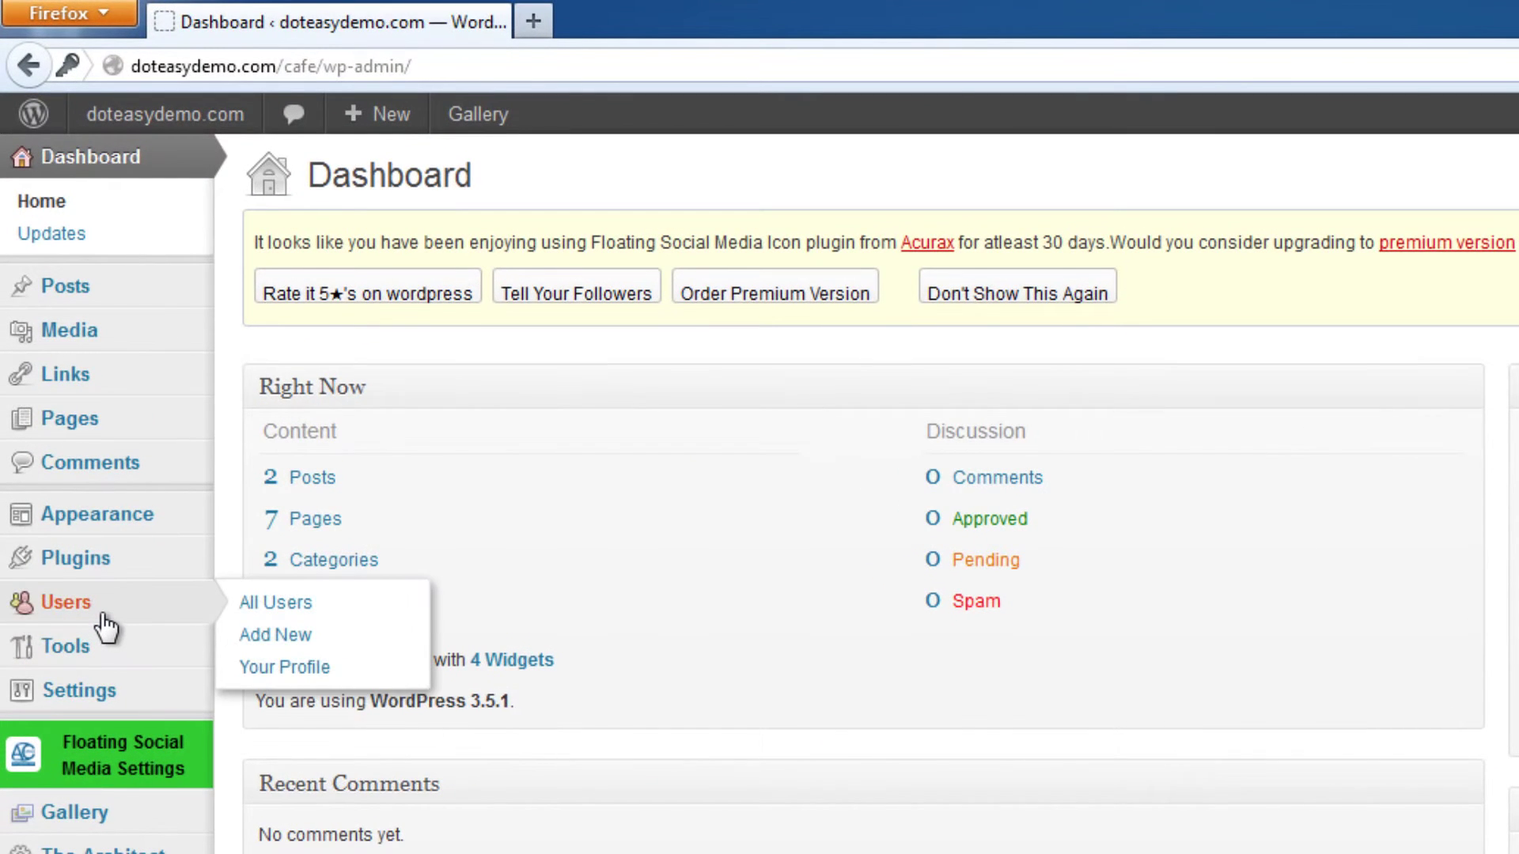
{"action": "left_click", "coordinate": [101, 616]}
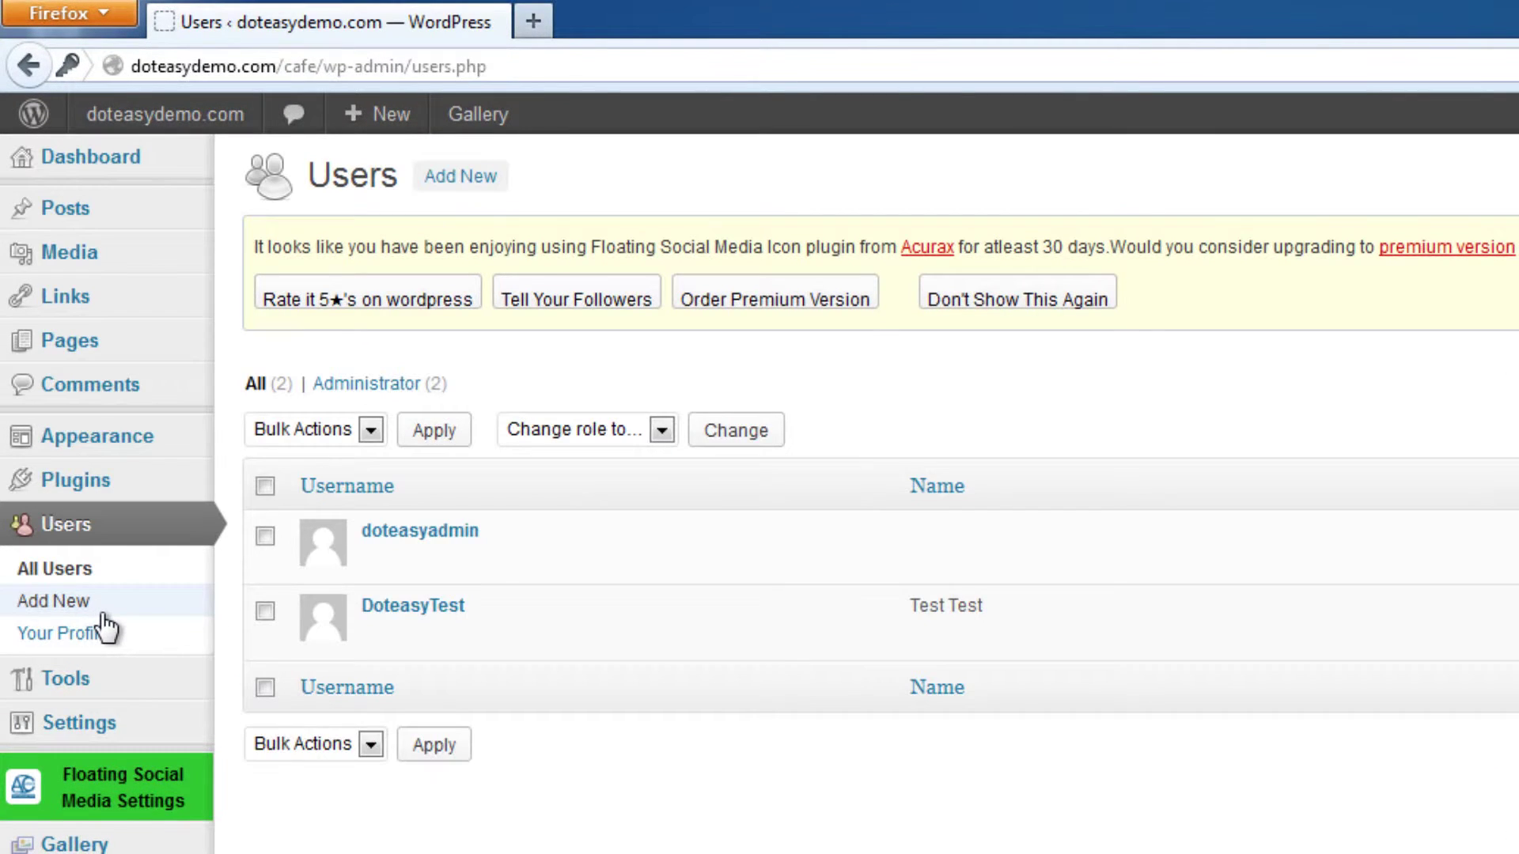
{"action": "mouse_move", "coordinate": [273, 541]}
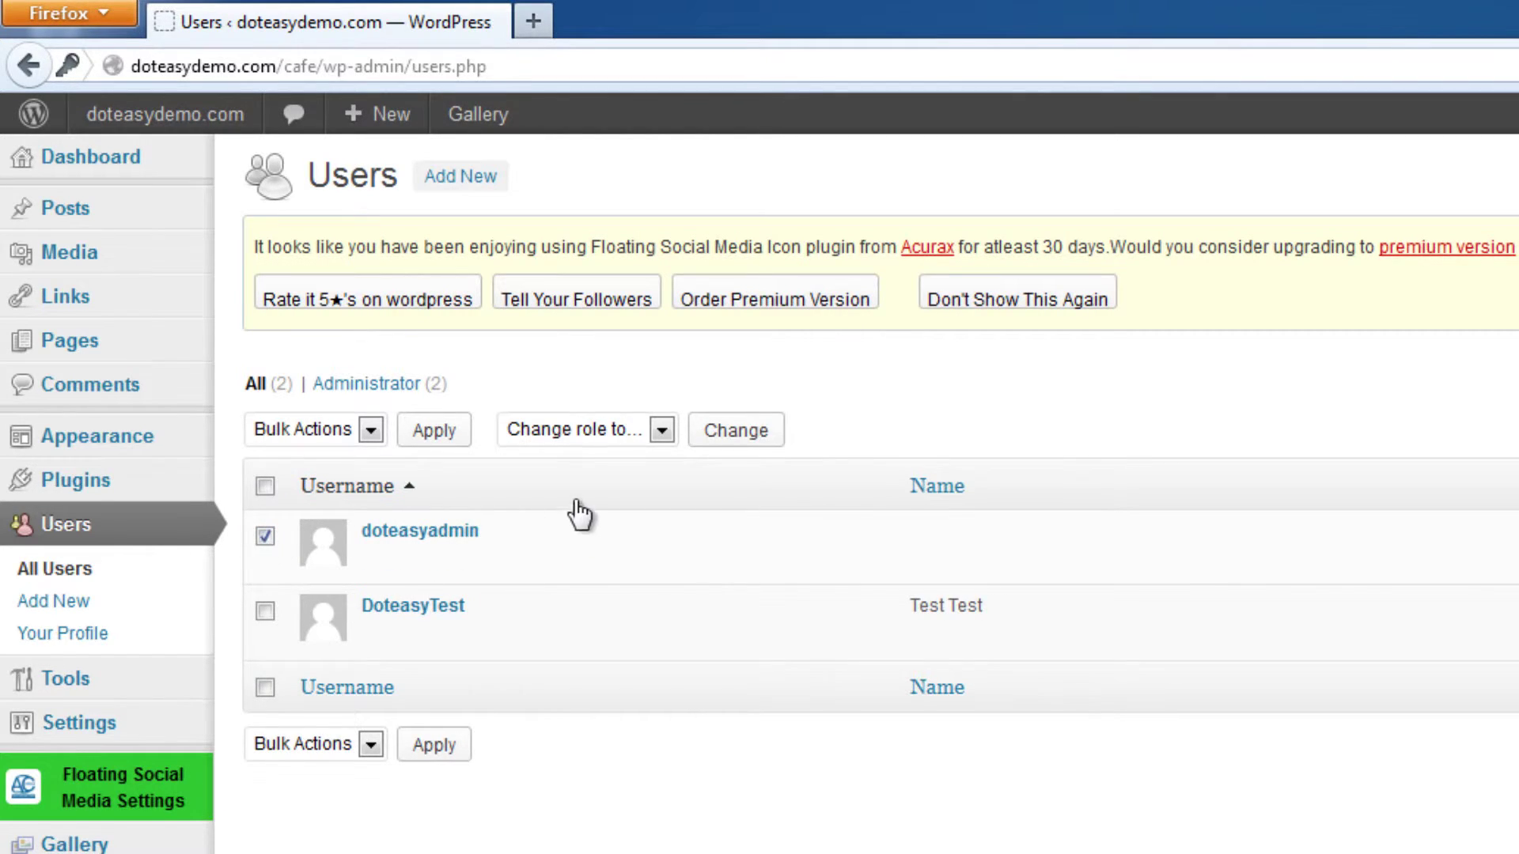
{"action": "left_click", "coordinate": [344, 749]}
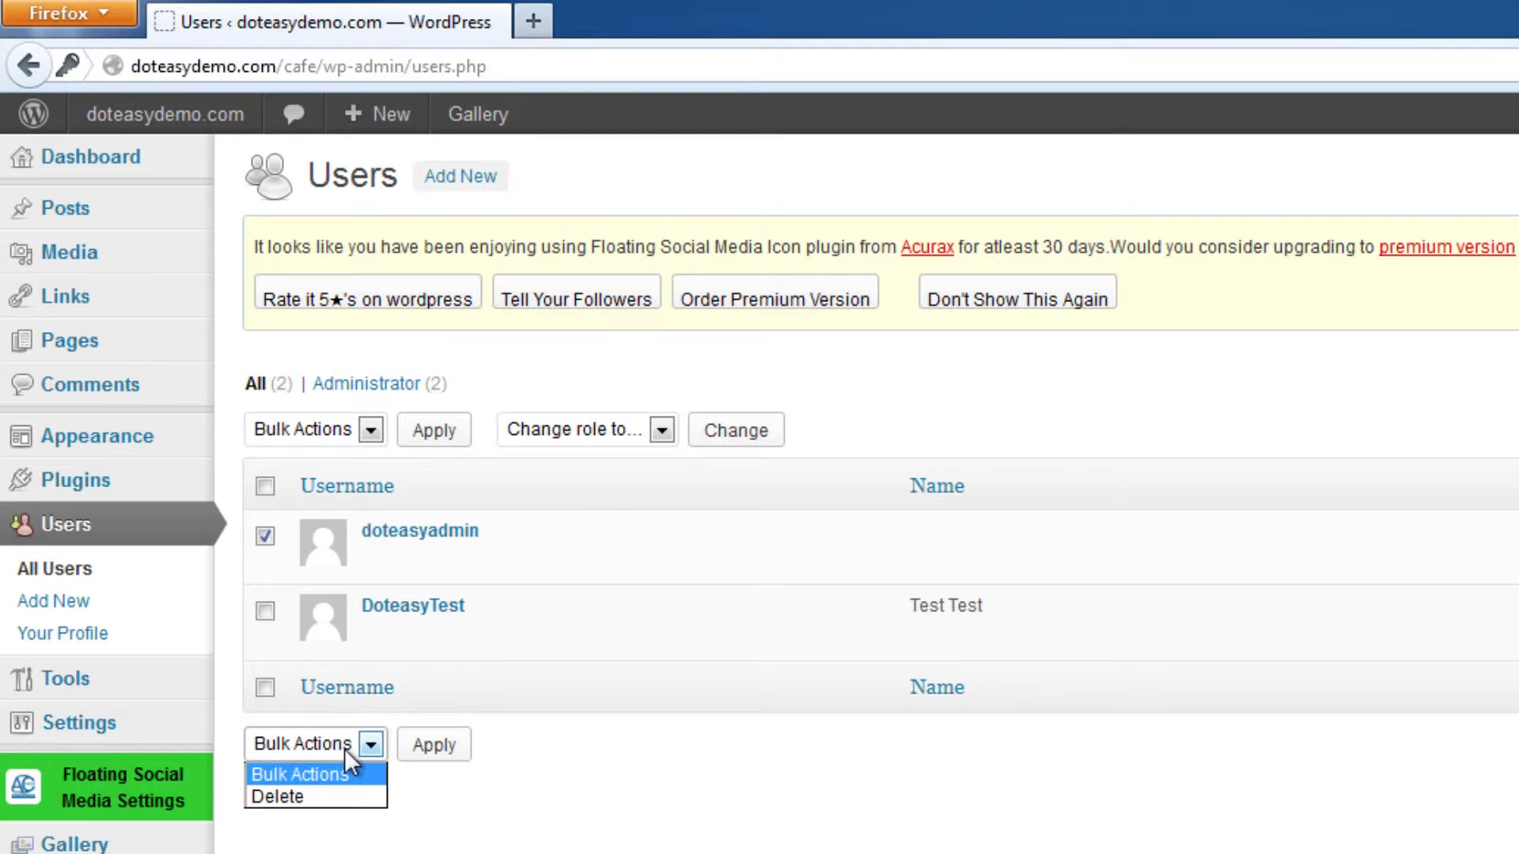
{"action": "left_click", "coordinate": [329, 791]}
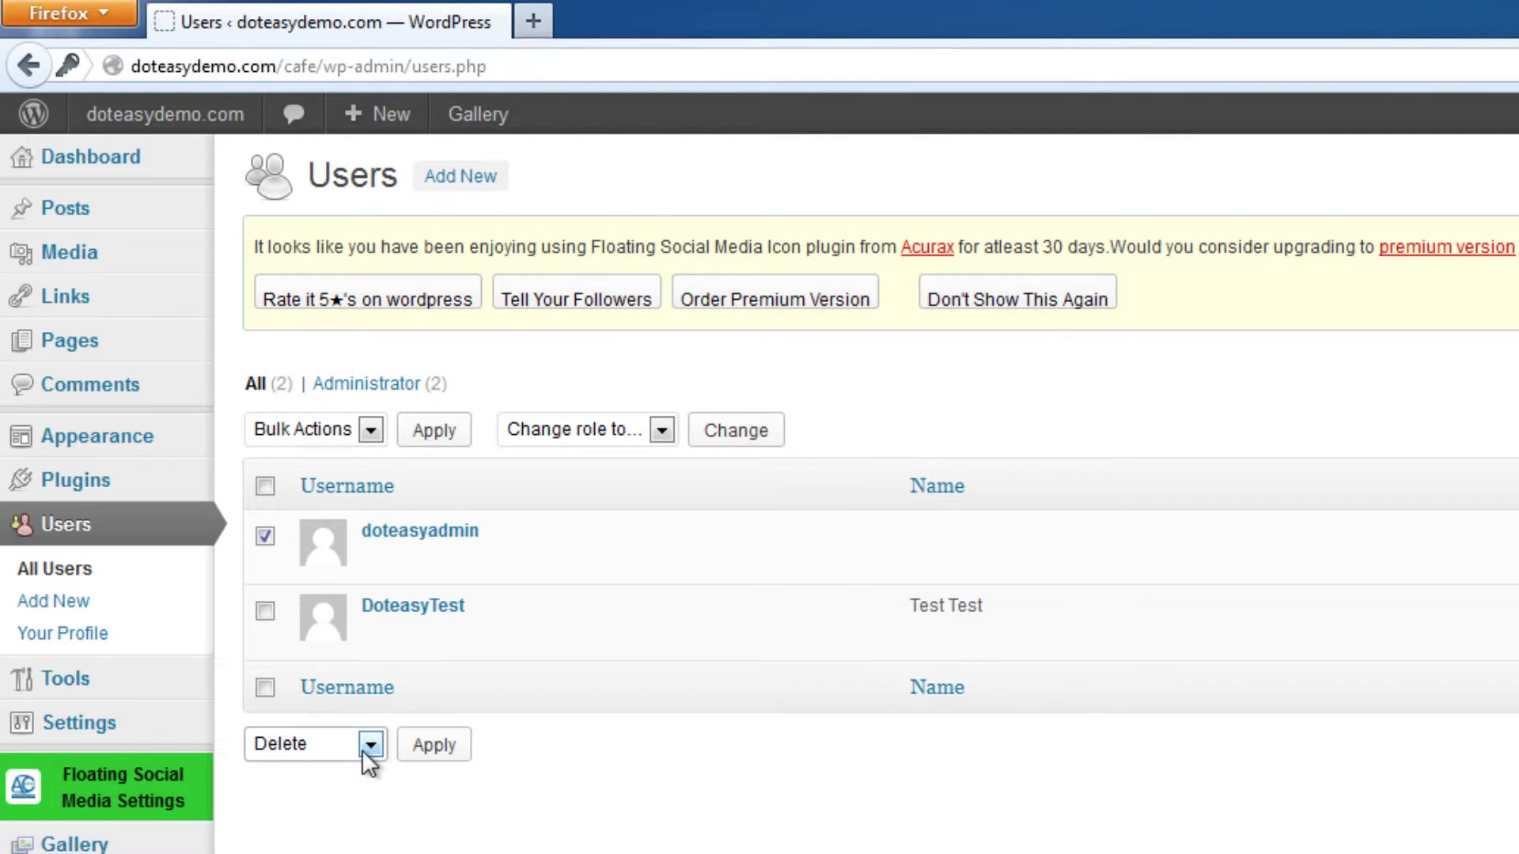
{"action": "left_click", "coordinate": [446, 756]}
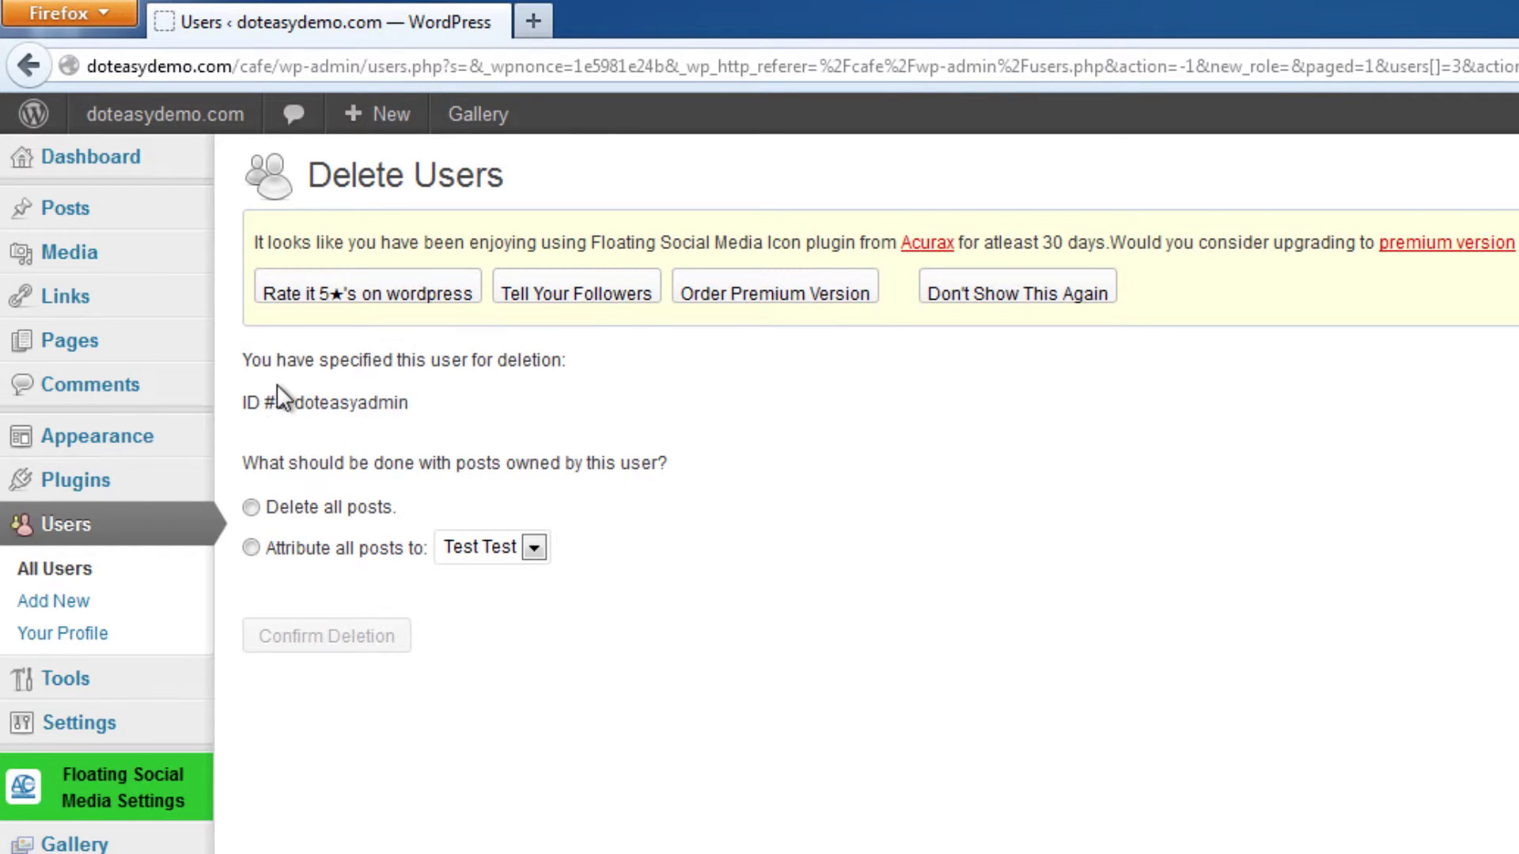
Attribute all of doteasyadmin's posts to the new test user and confirm deletion.
{"action": "left_click_drag", "start_coordinate": [259, 372], "coordinate": [629, 558]}
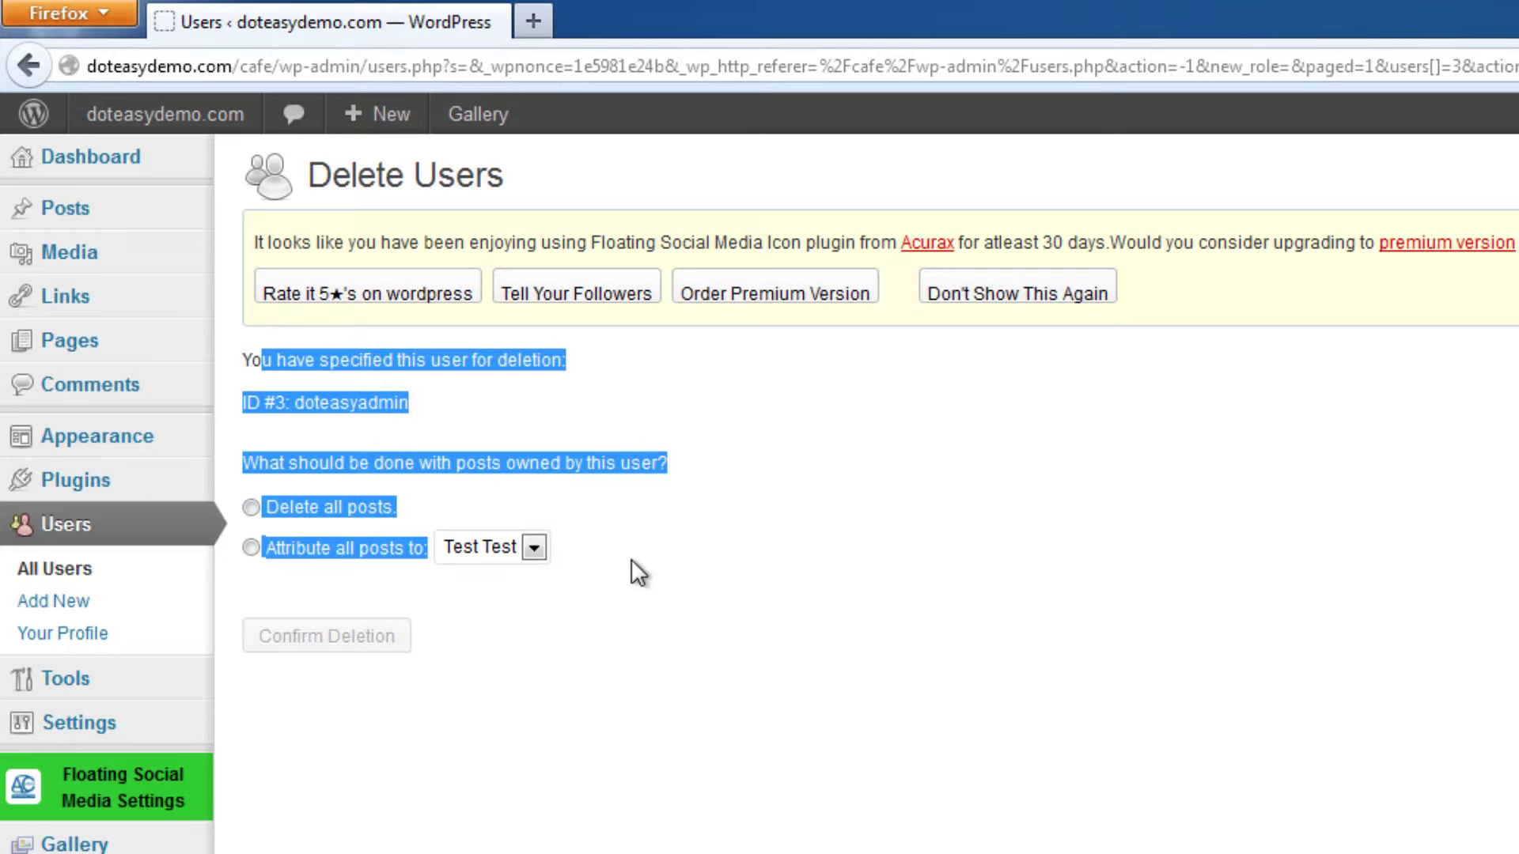
{"action": "left_click", "coordinate": [630, 559]}
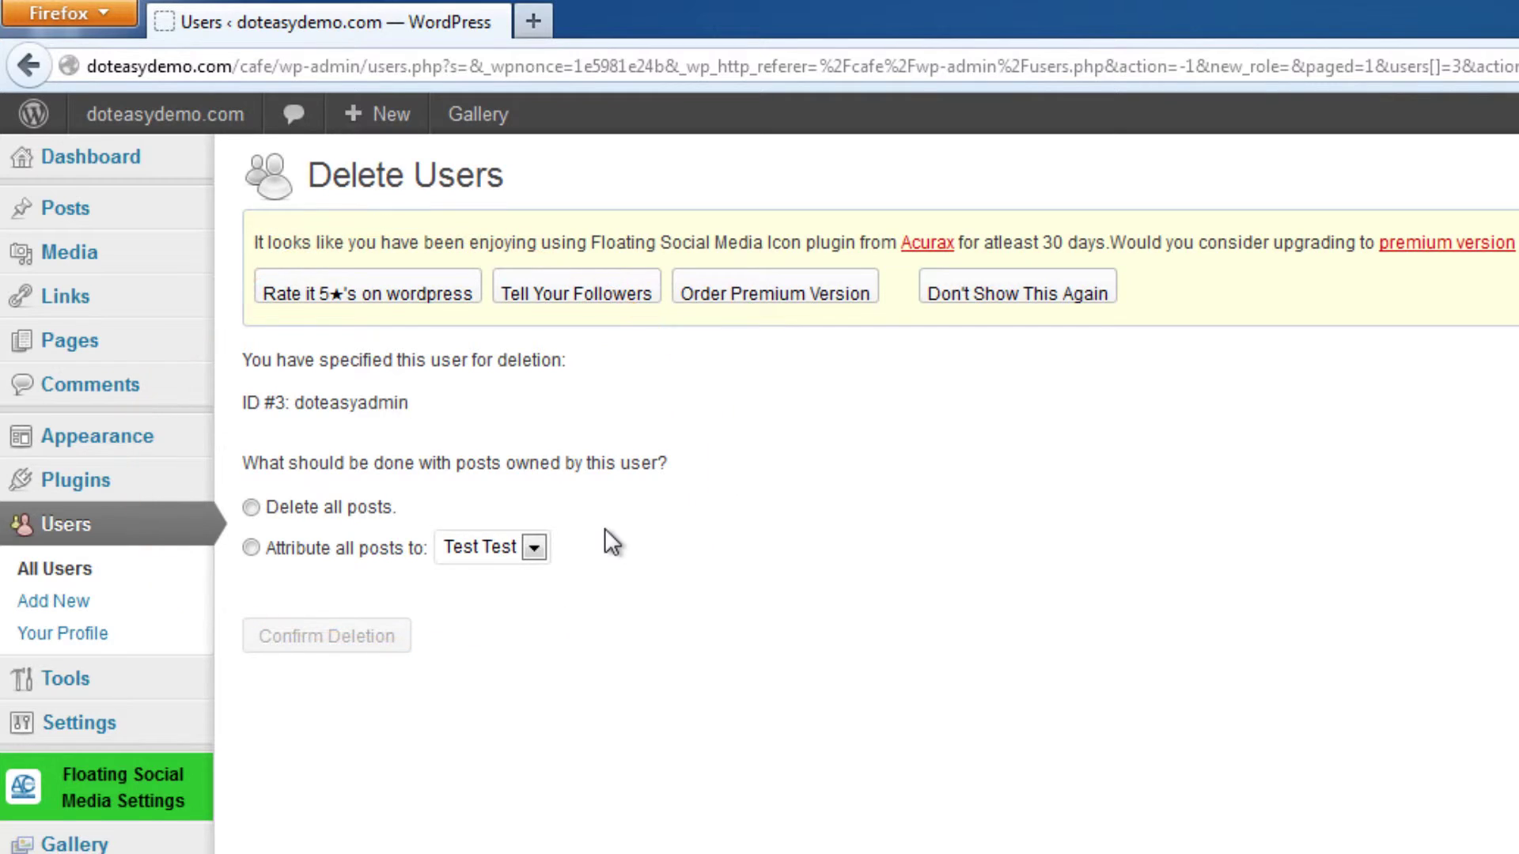
{"action": "left_click", "coordinate": [252, 547]}
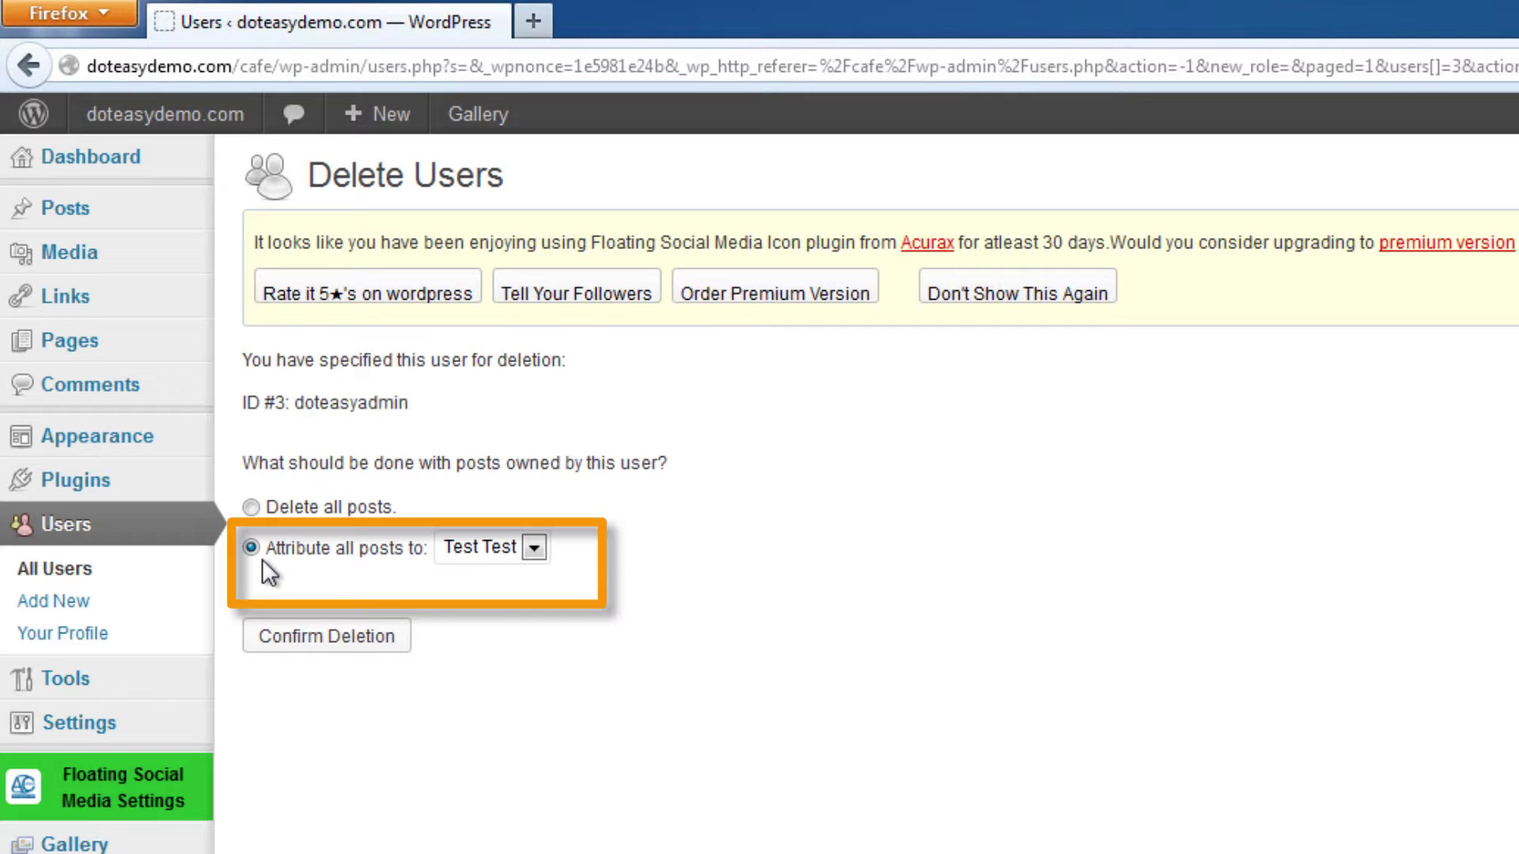
{"action": "left_click", "coordinate": [470, 554]}
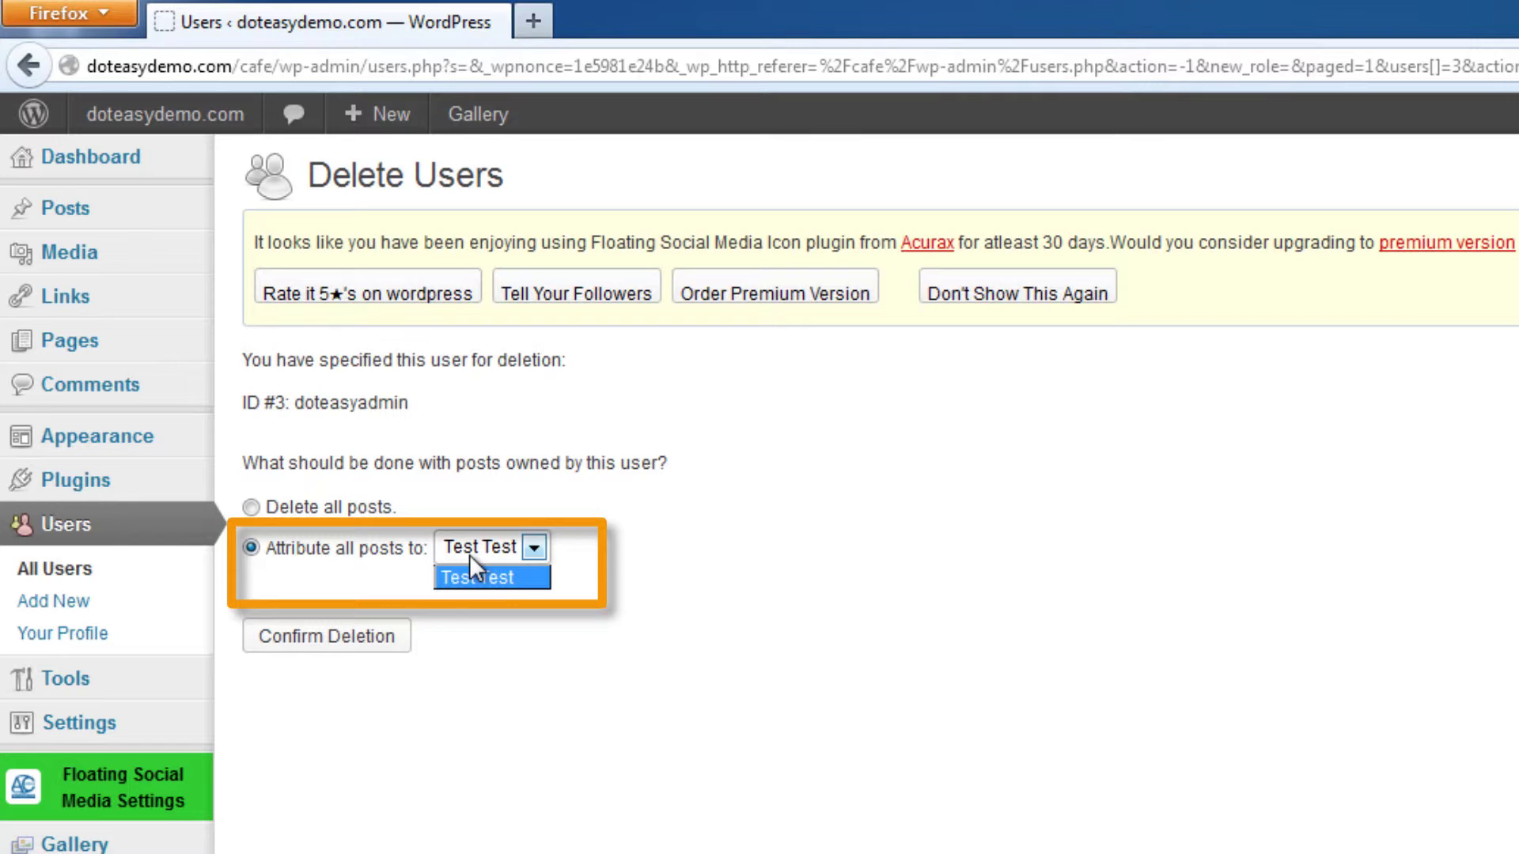
{"action": "left_click", "coordinate": [491, 578]}
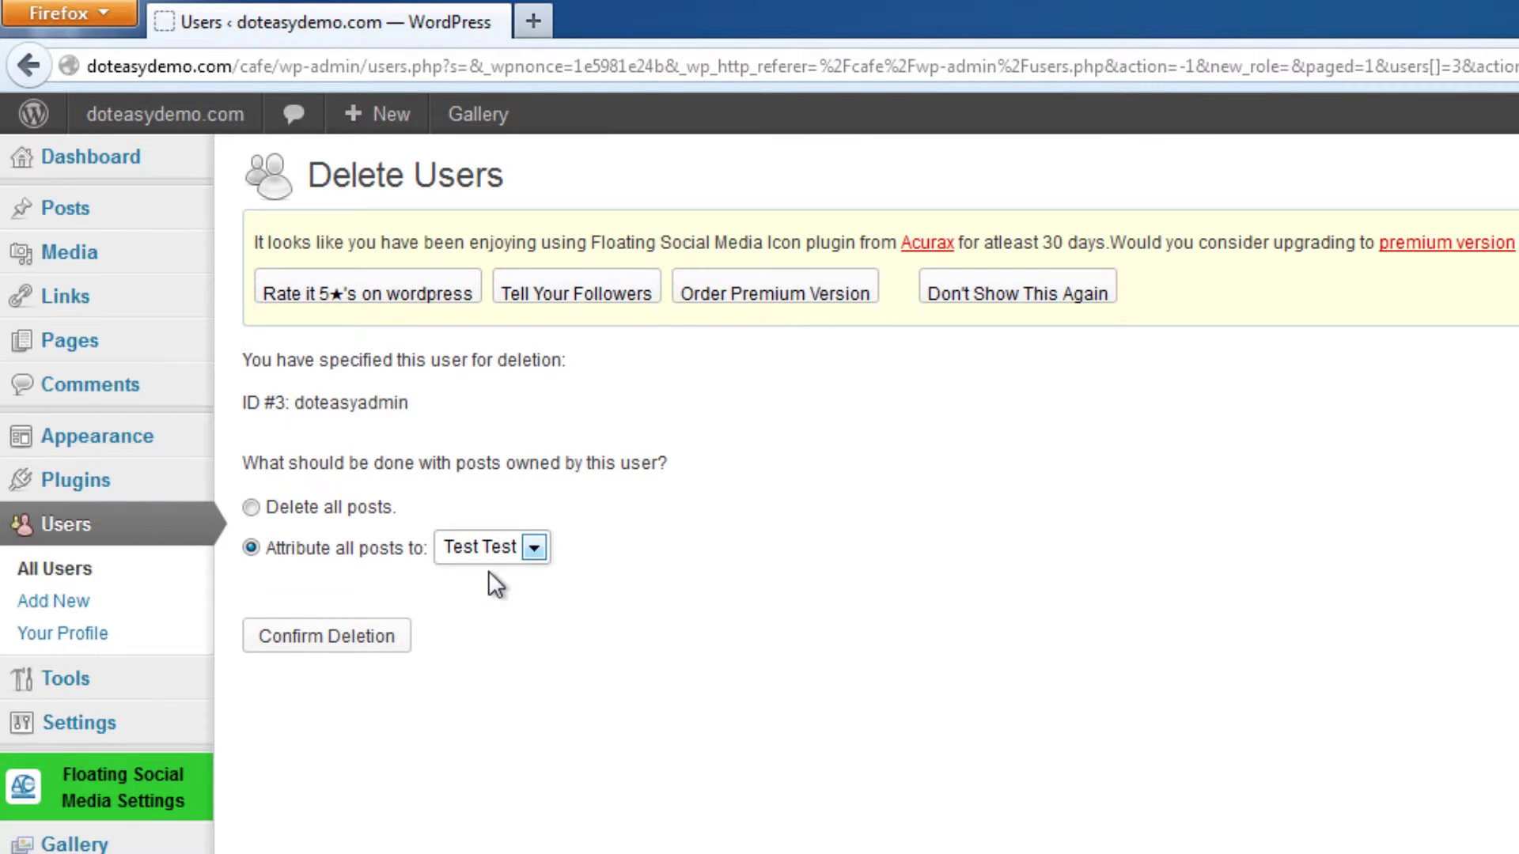
{"action": "left_click", "coordinate": [494, 560]}
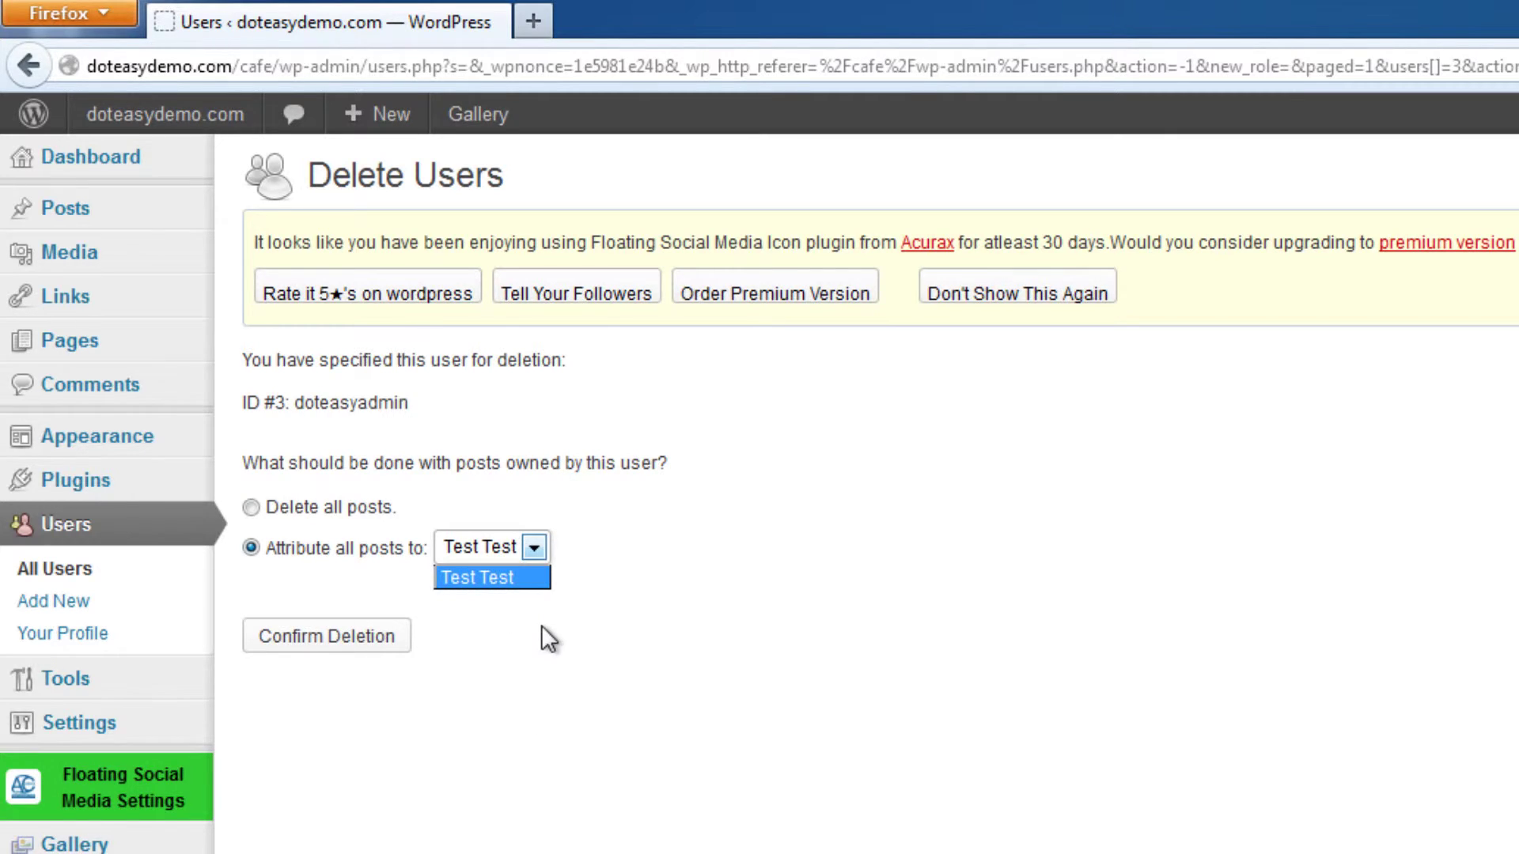
{"action": "left_click", "coordinate": [524, 577]}
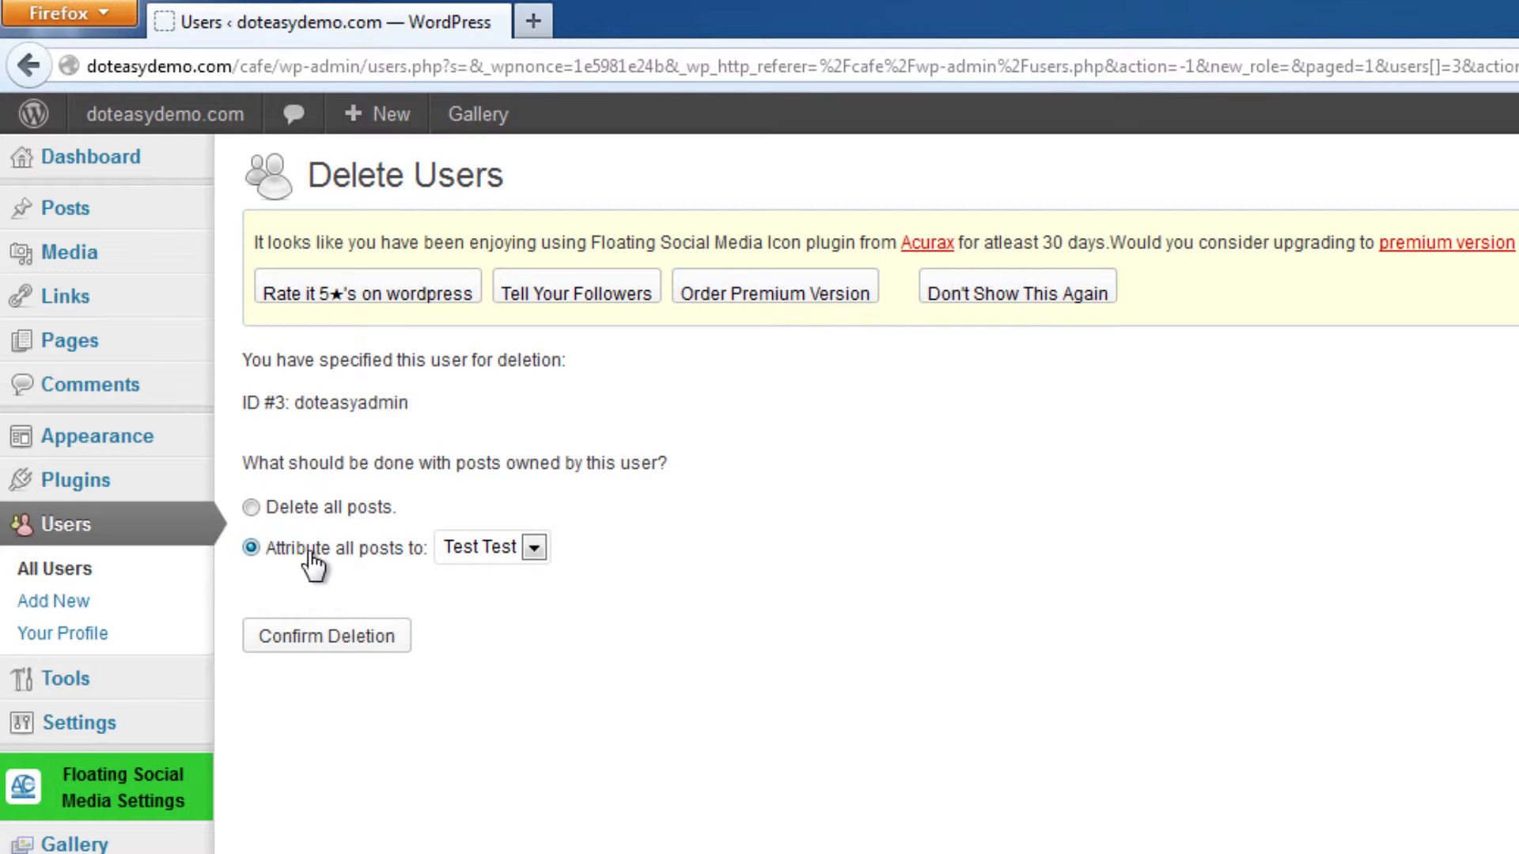
{"action": "left_click", "coordinate": [340, 649]}
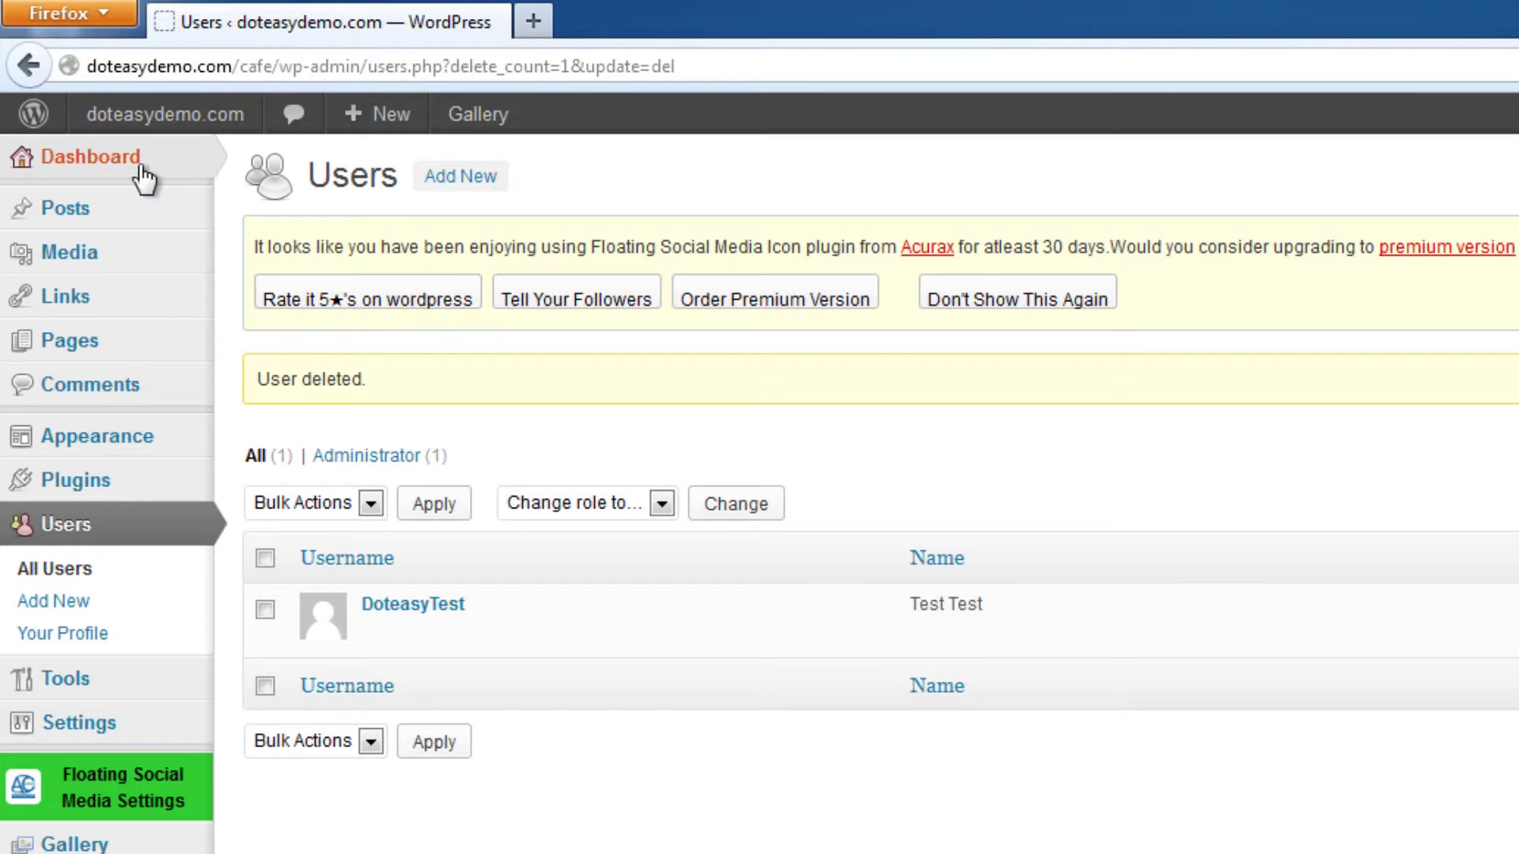
Choose Visit Site from the admin bar's site-name menu to view the Doteasy Cafeteria front page.
{"action": "mouse_move", "coordinate": [202, 126]}
{"action": "left_click", "coordinate": [171, 161]}
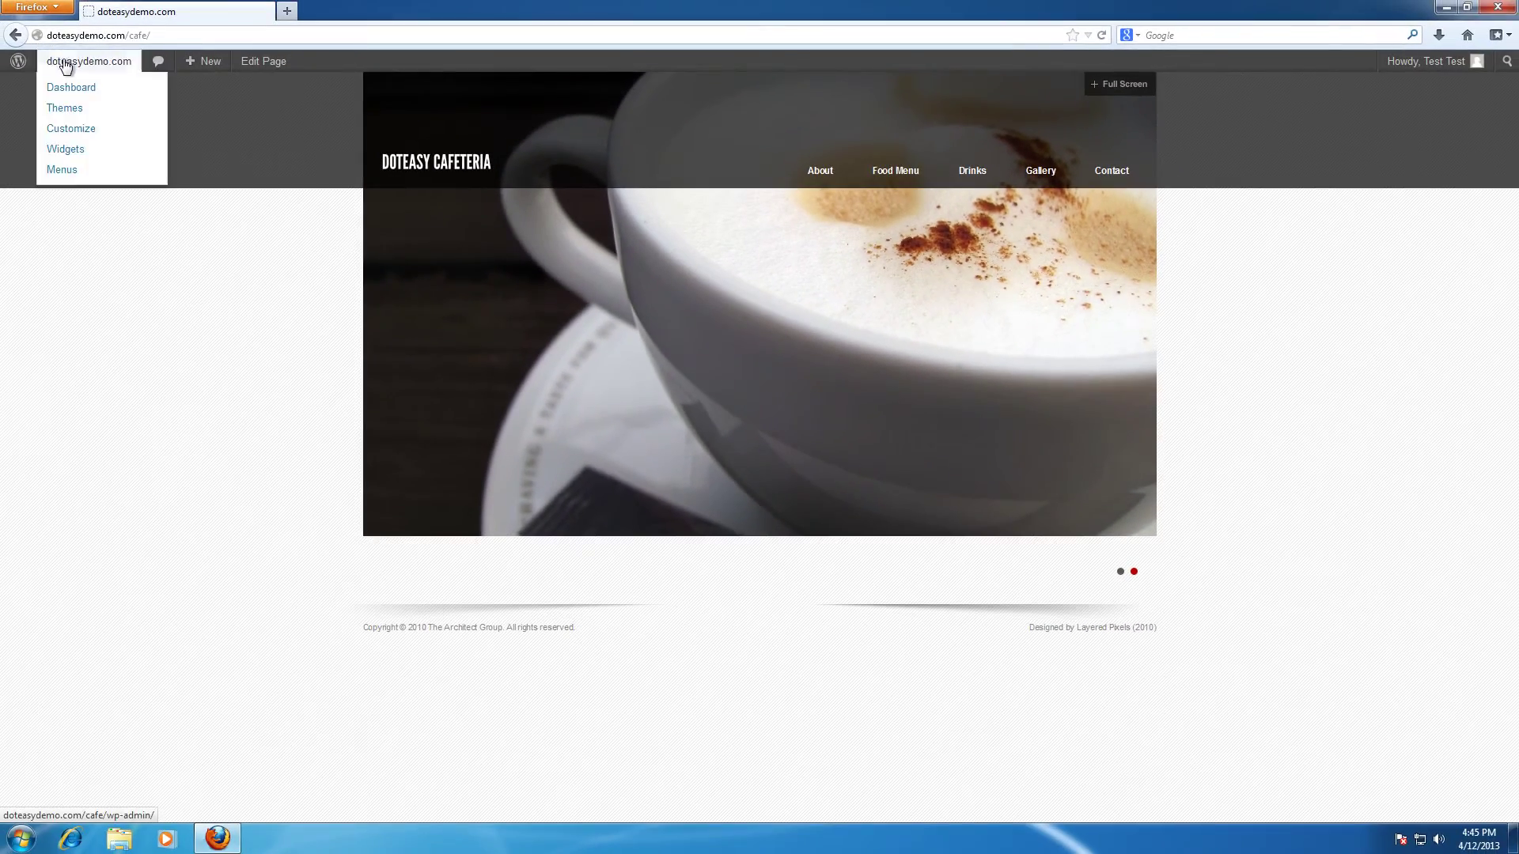
Return to the admin Dashboard via the site name in the admin bar.
{"action": "left_click", "coordinate": [66, 63]}
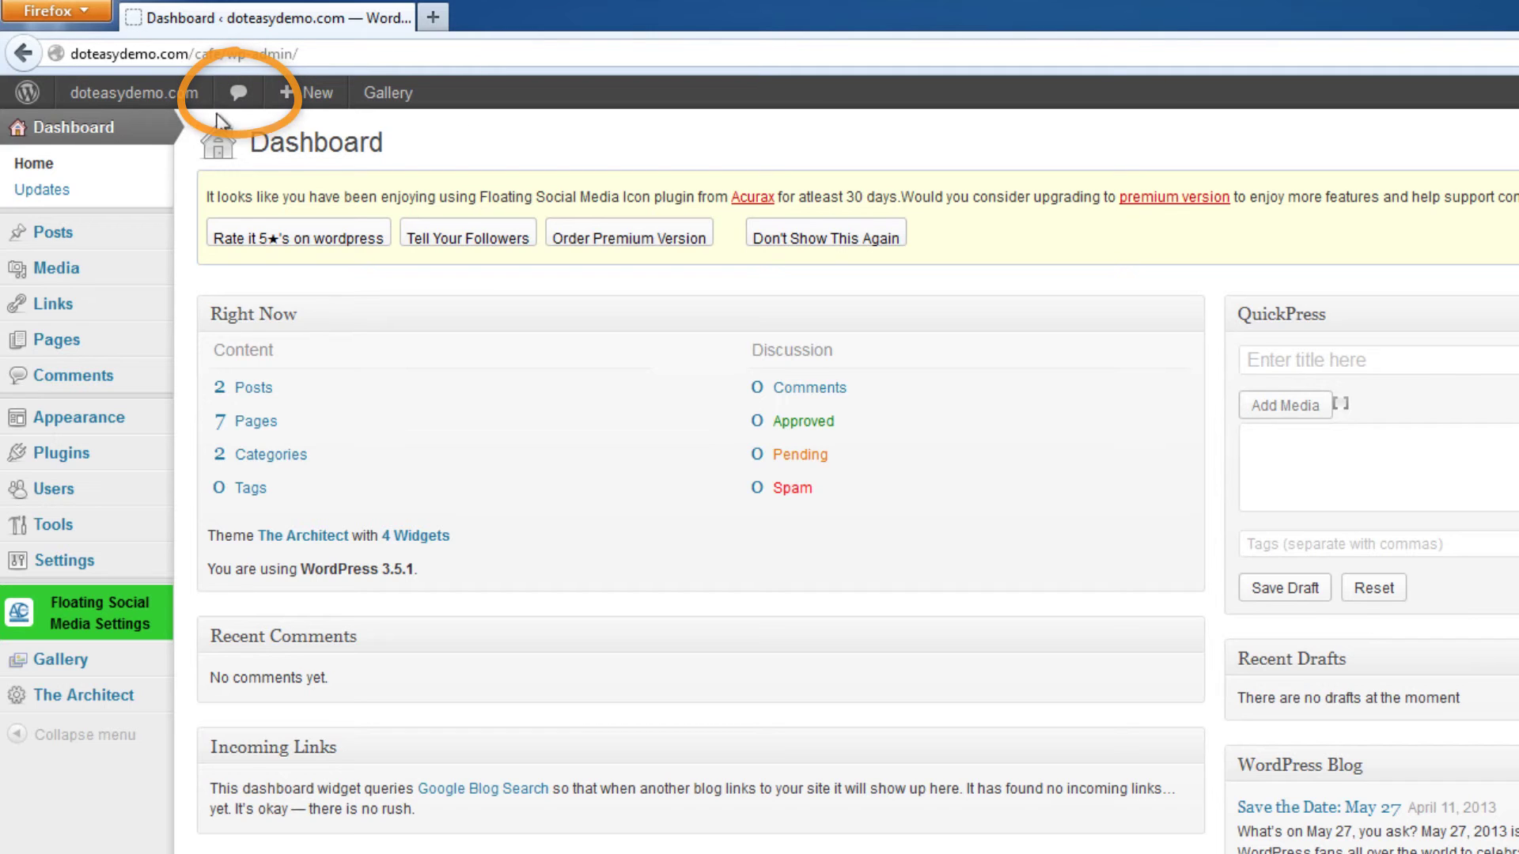
Check the Updates page: WordPress 3.5.1 is the latest, and plugins and themes are current.
{"action": "left_click", "coordinate": [41, 191]}
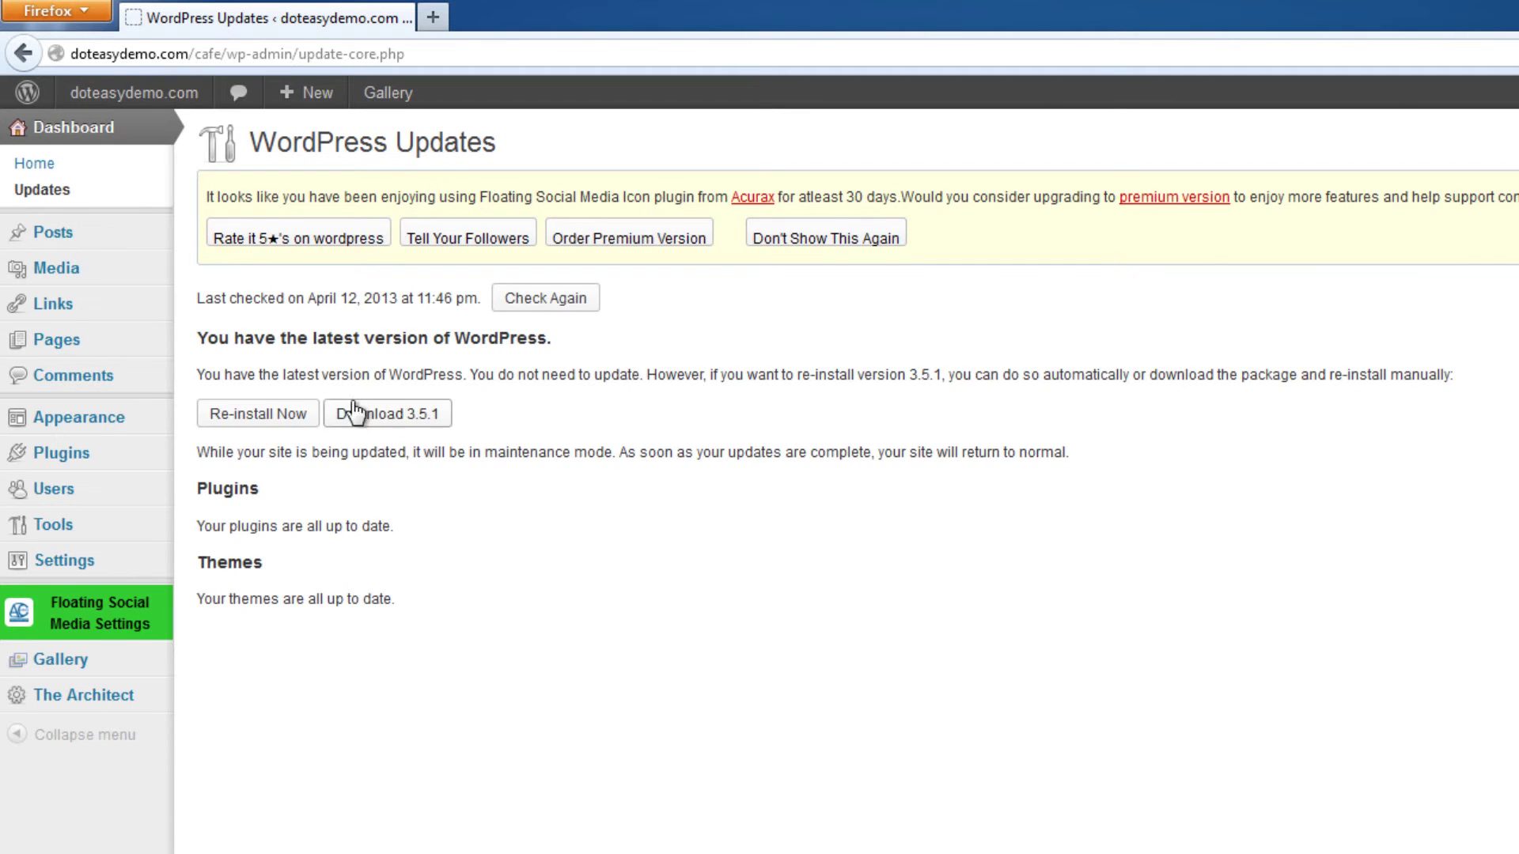
{"action": "left_click_drag", "start_coordinate": [399, 605], "coordinate": [462, 527]}
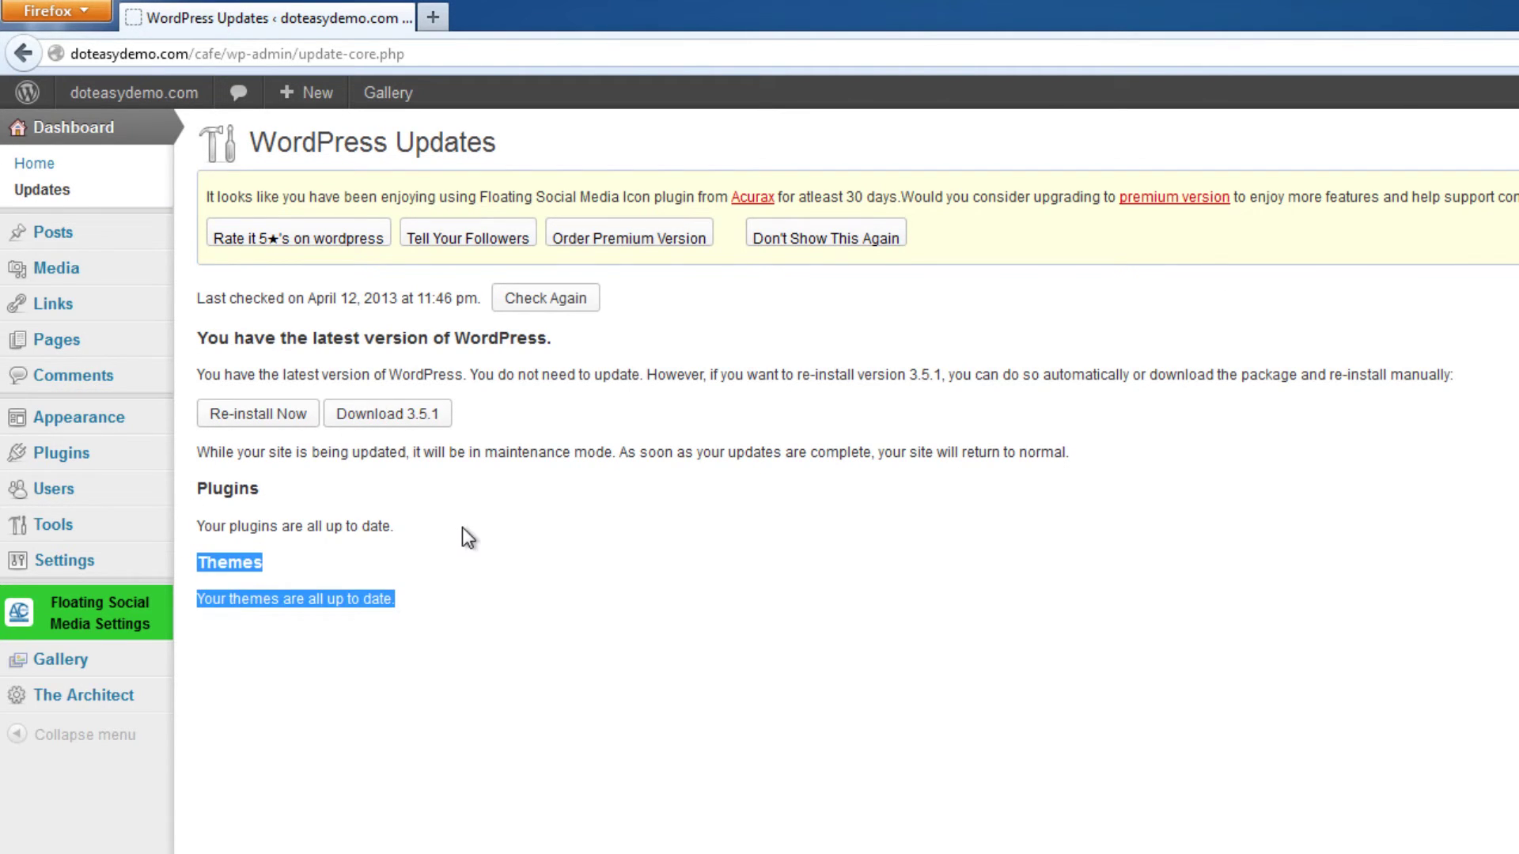
{"action": "left_click", "coordinate": [462, 527]}
{"action": "left_click_drag", "start_coordinate": [194, 599], "coordinate": [575, 331]}
{"action": "left_click", "coordinate": [575, 332]}
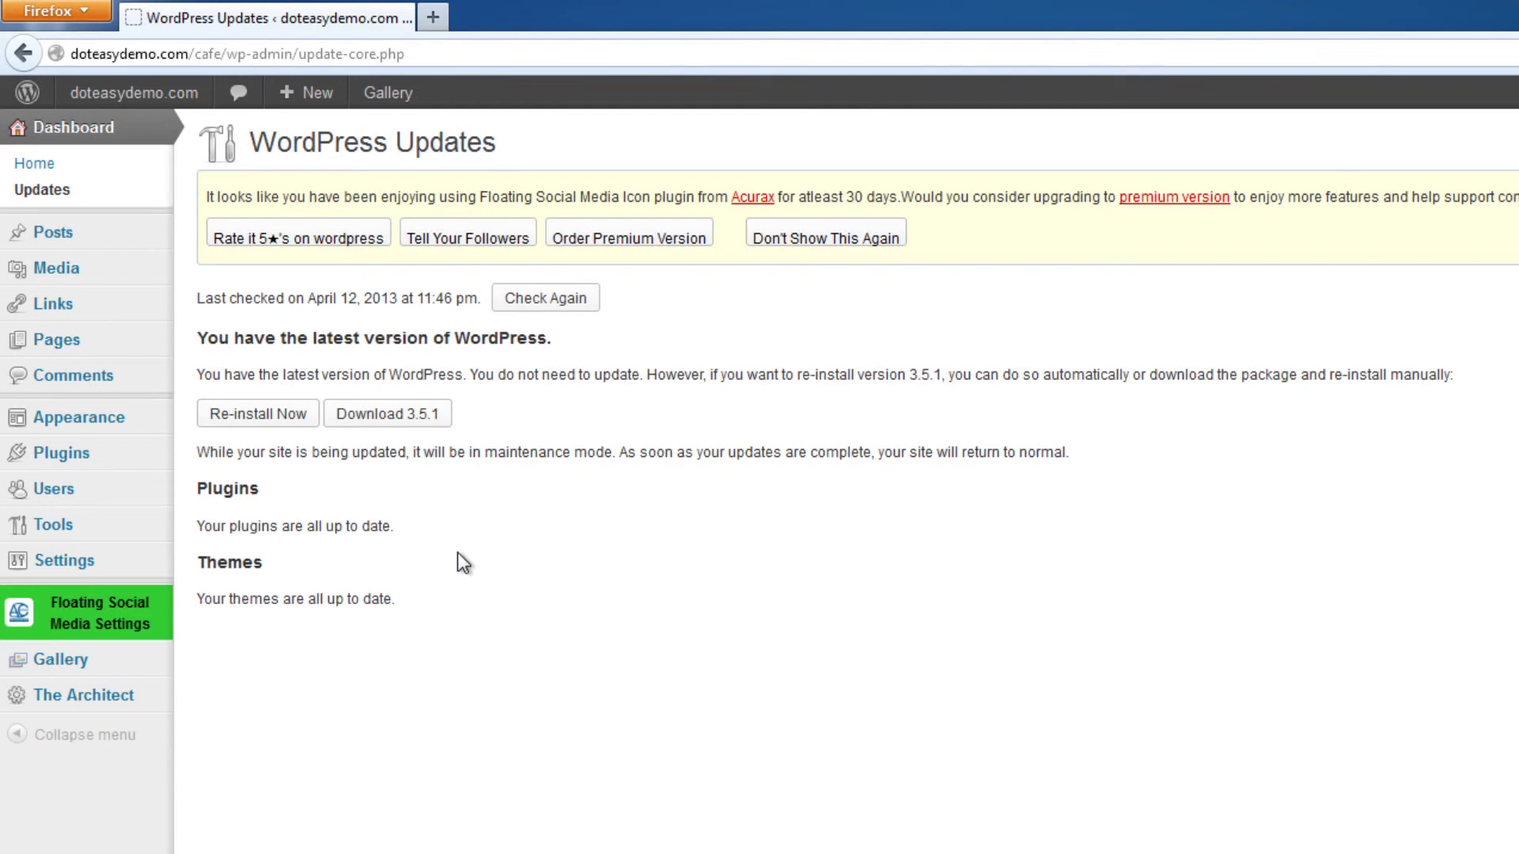
Go to the Installed Plugins list from the Plugins sidebar entry.
{"action": "left_click", "coordinate": [91, 455]}
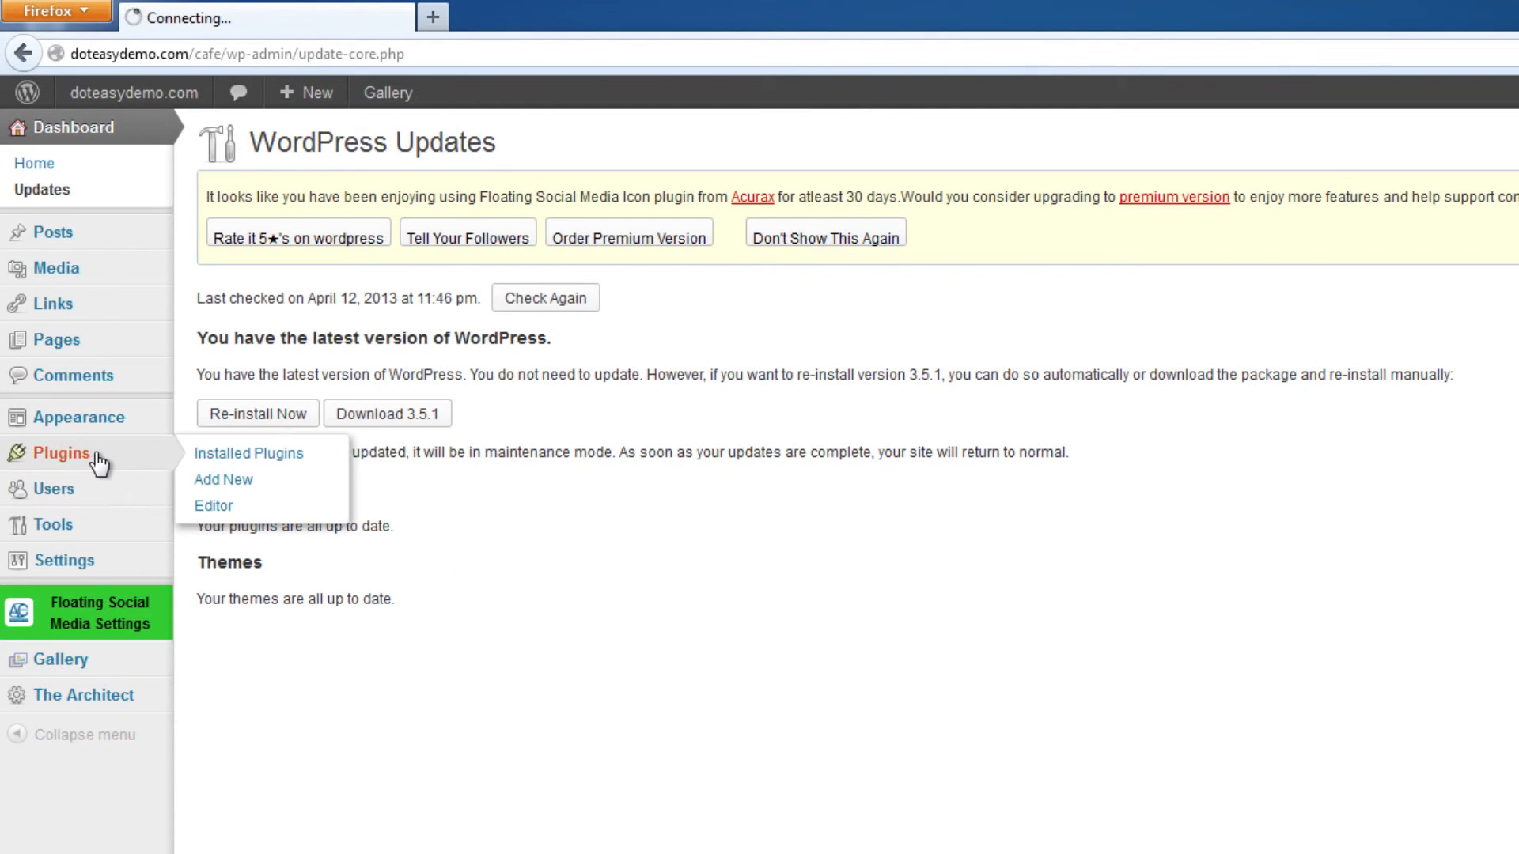